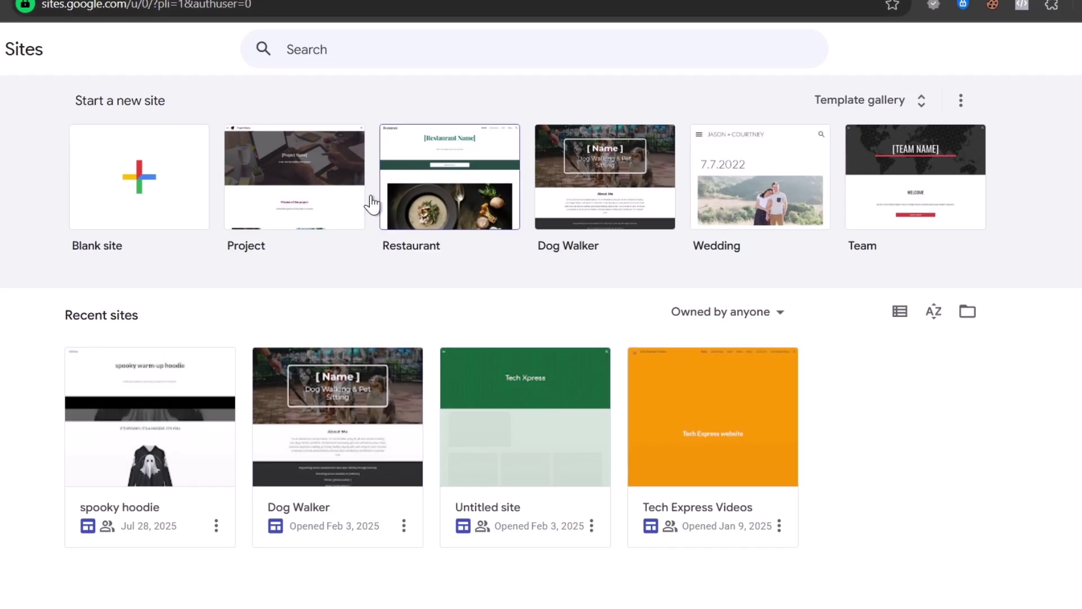
Confirm the signed-in account and move the Untitled site to the trash.
left_click(1074, 49)
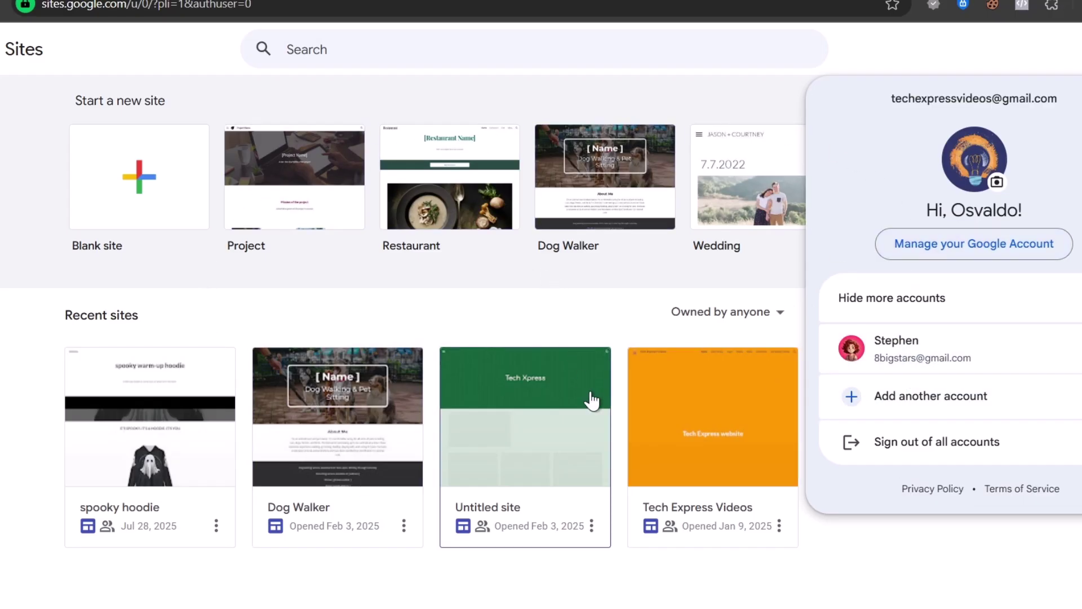
left_click(591, 525)
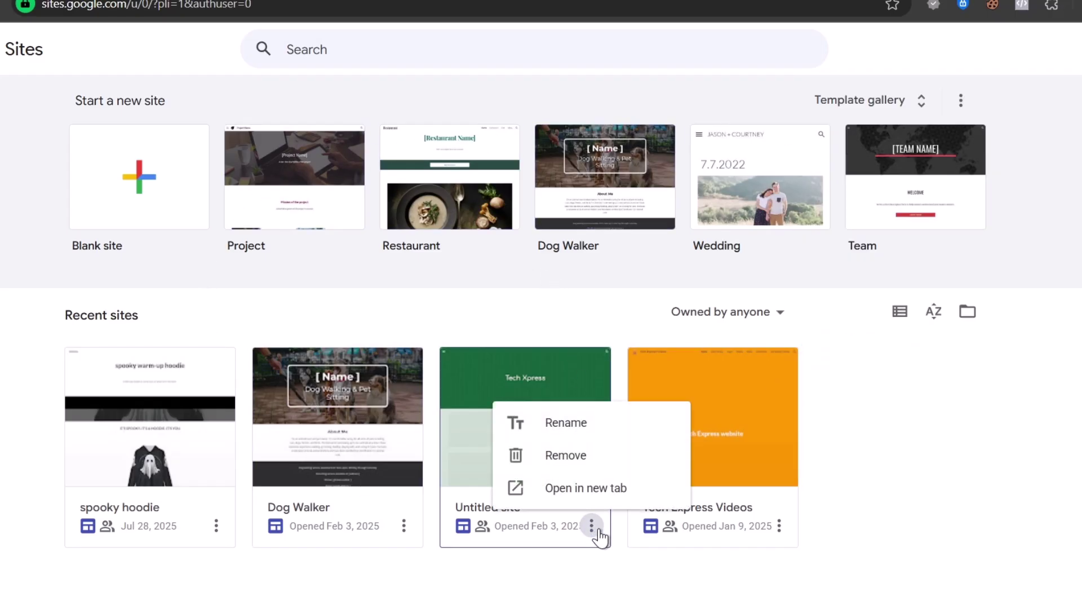
left_click(588, 459)
left_click(715, 384)
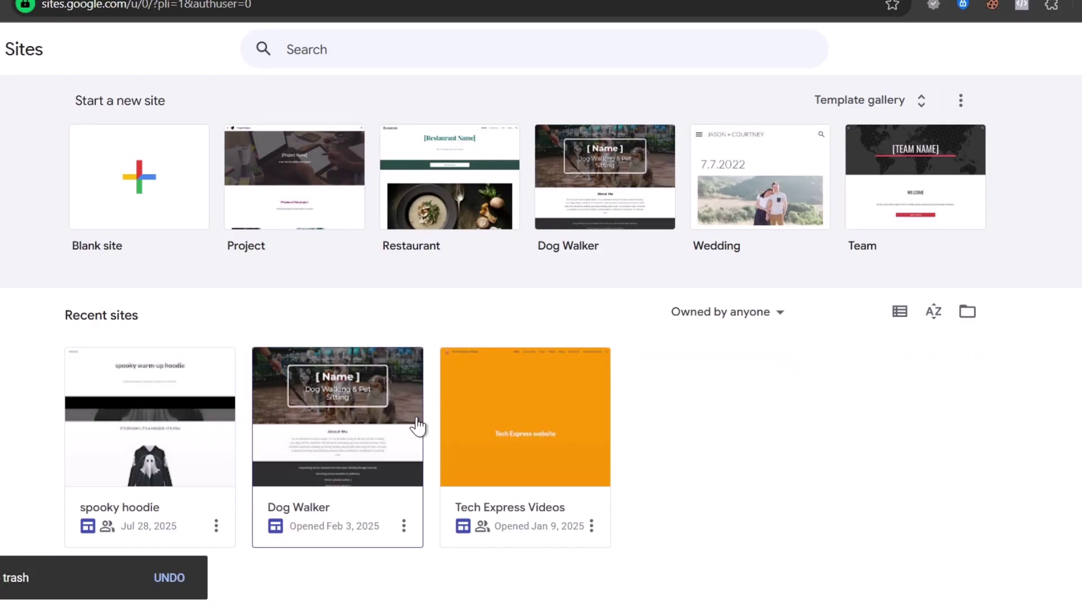
Move the Dog Walker site to the trash.
left_click(403, 527)
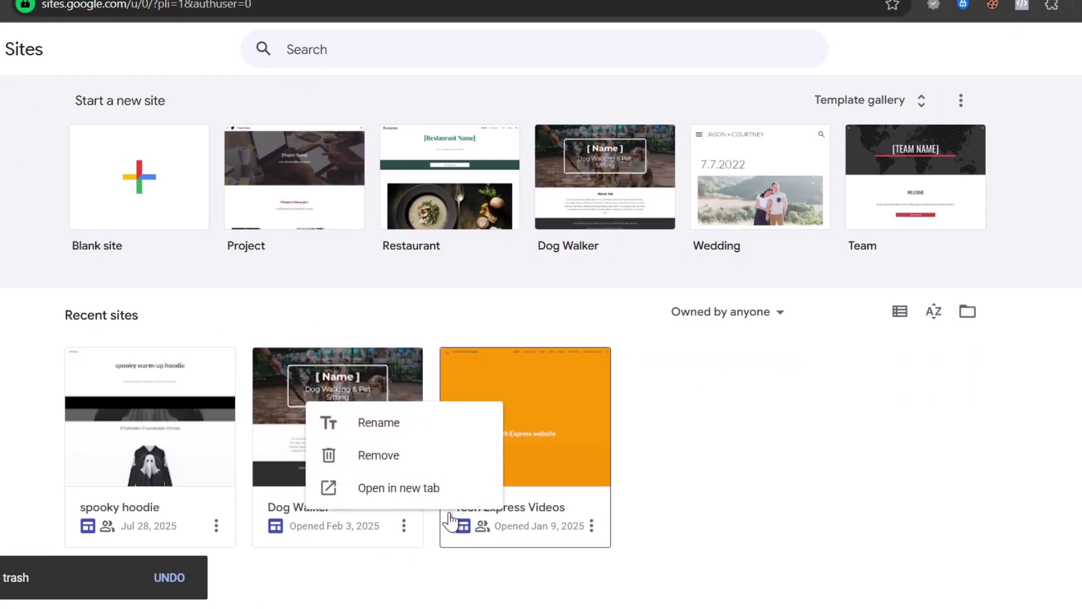
left_click(411, 458)
left_click(739, 387)
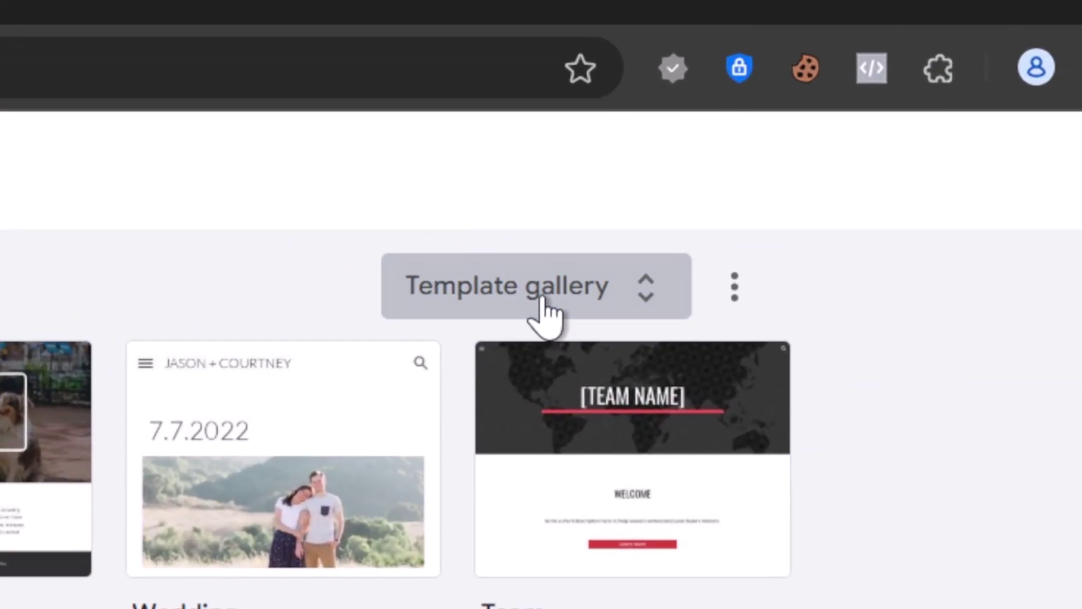
Browse the full template gallery and start a new site from the Portfolio template.
left_click(874, 104)
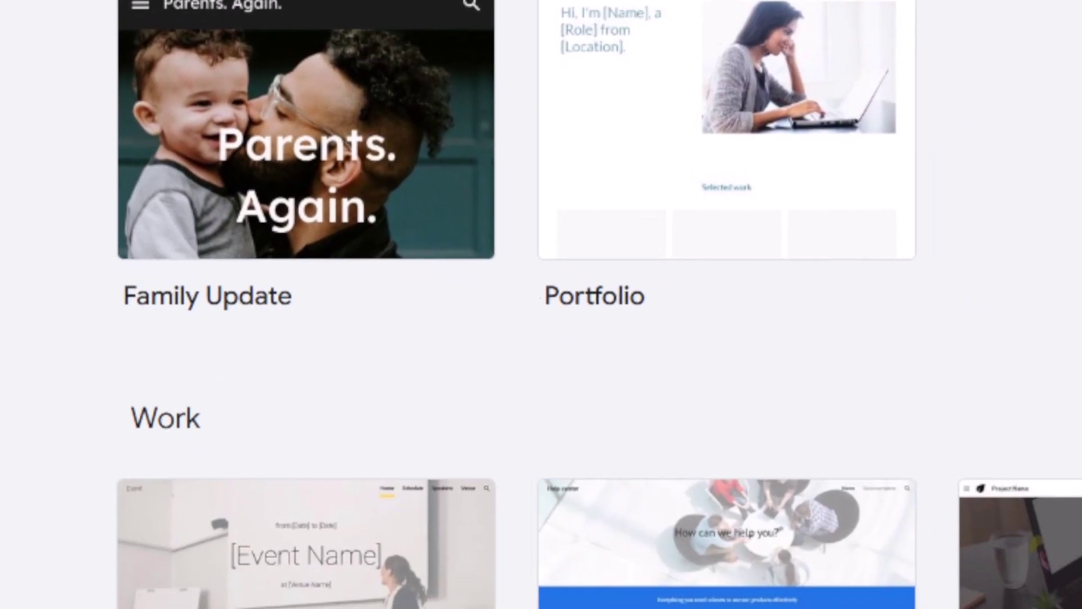
scroll(526, 459, "down", 3)
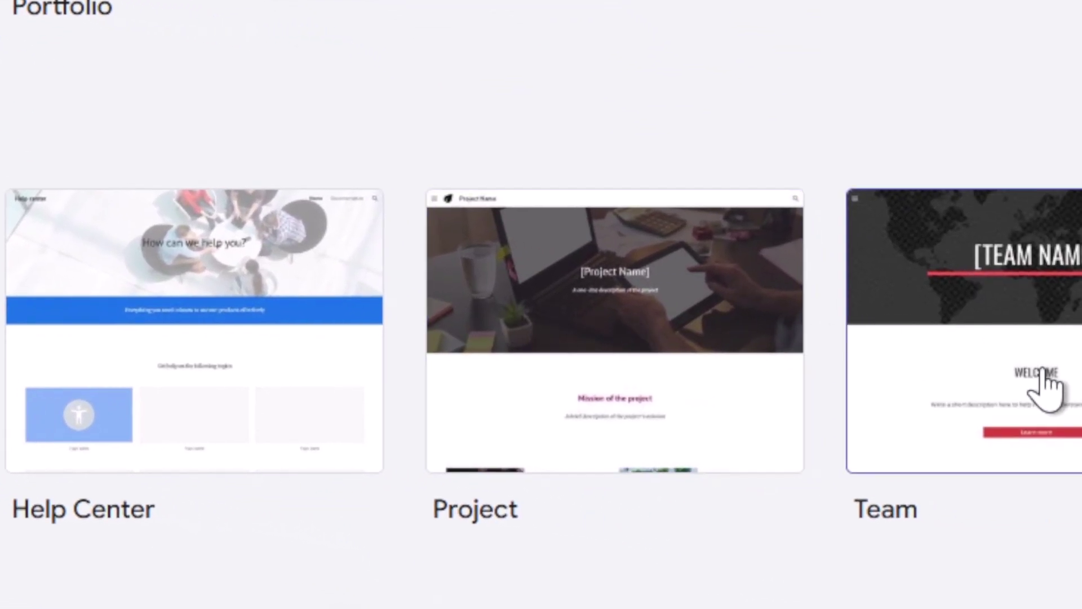
scroll(1043, 387, "down", 10)
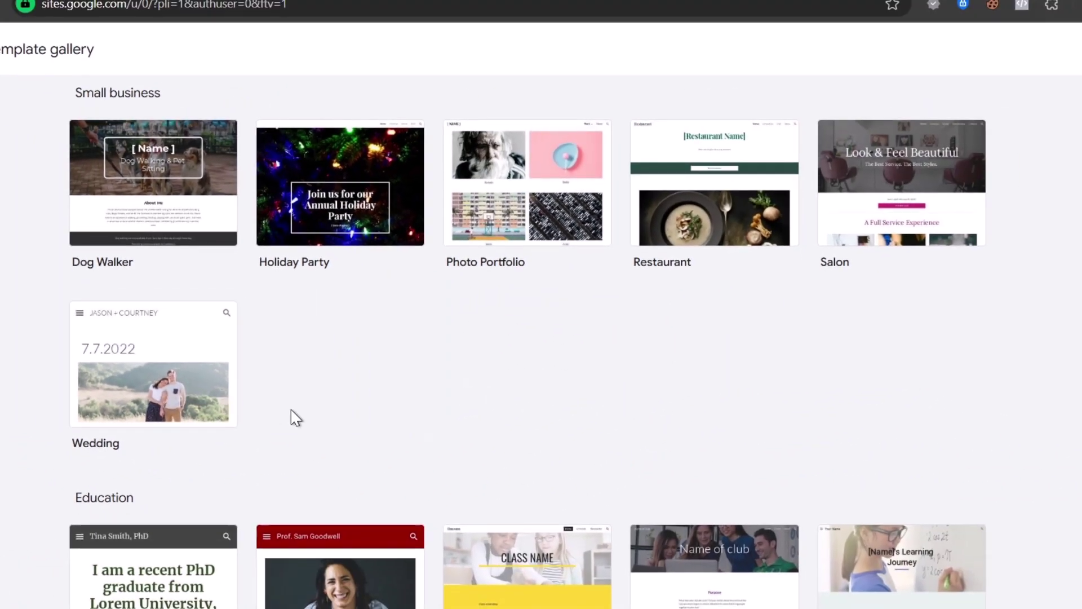
scroll(293, 417, "down", 2)
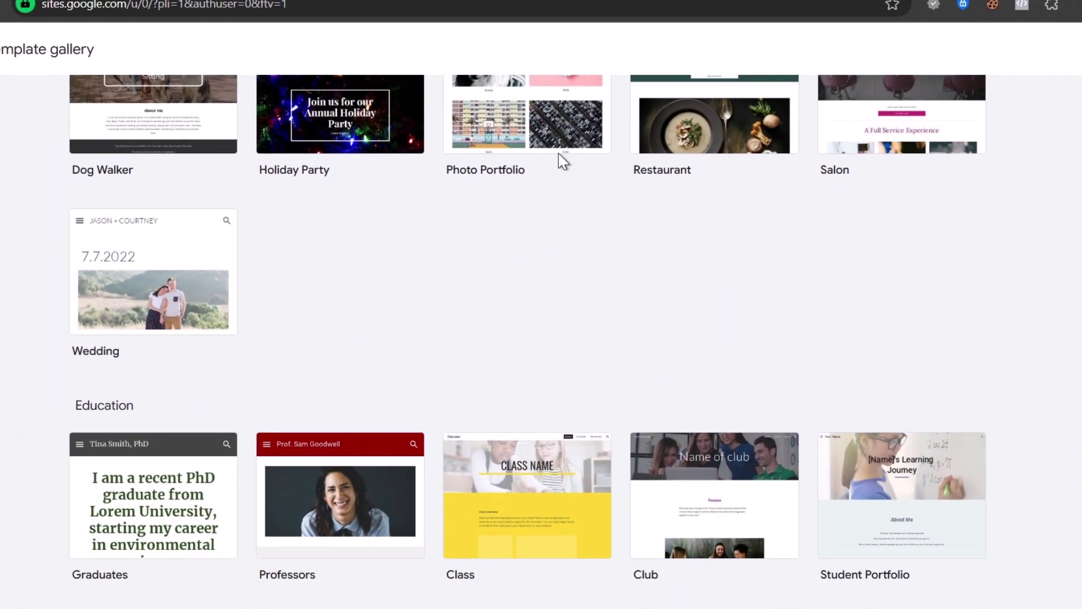
scroll(561, 160, "up", 15)
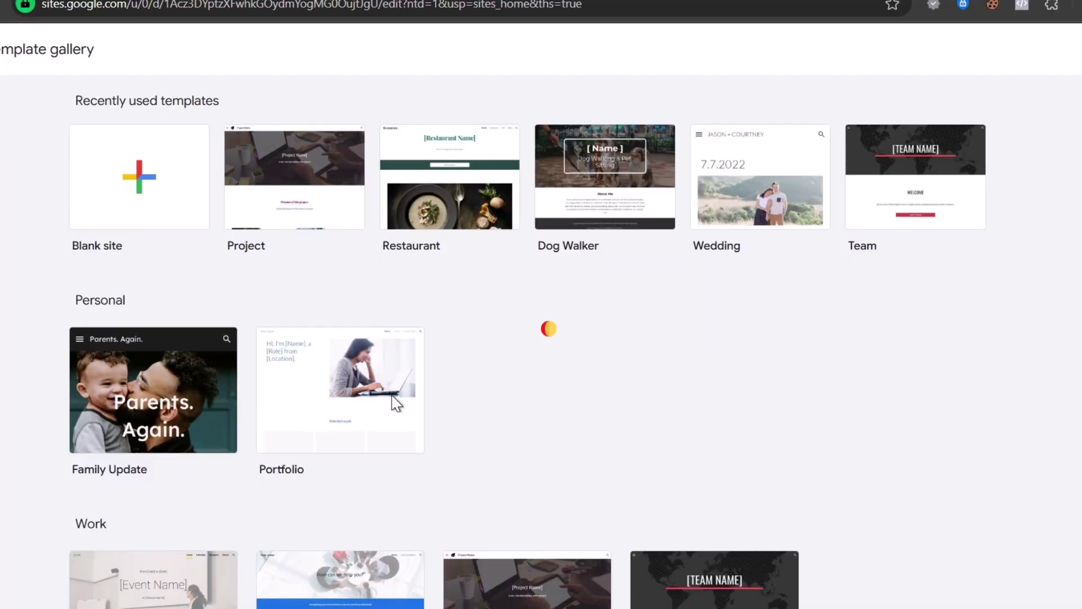
left_click(396, 402)
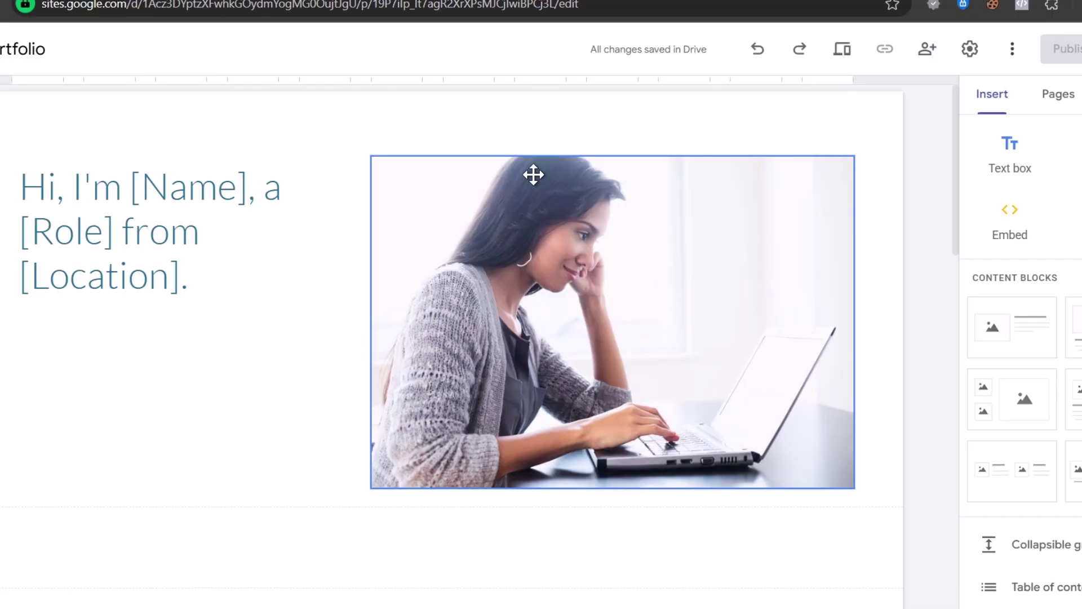
Review the sections of the new Portfolio page.
scroll(417, 293, "down", 5)
scroll(416, 302, "down", 8)
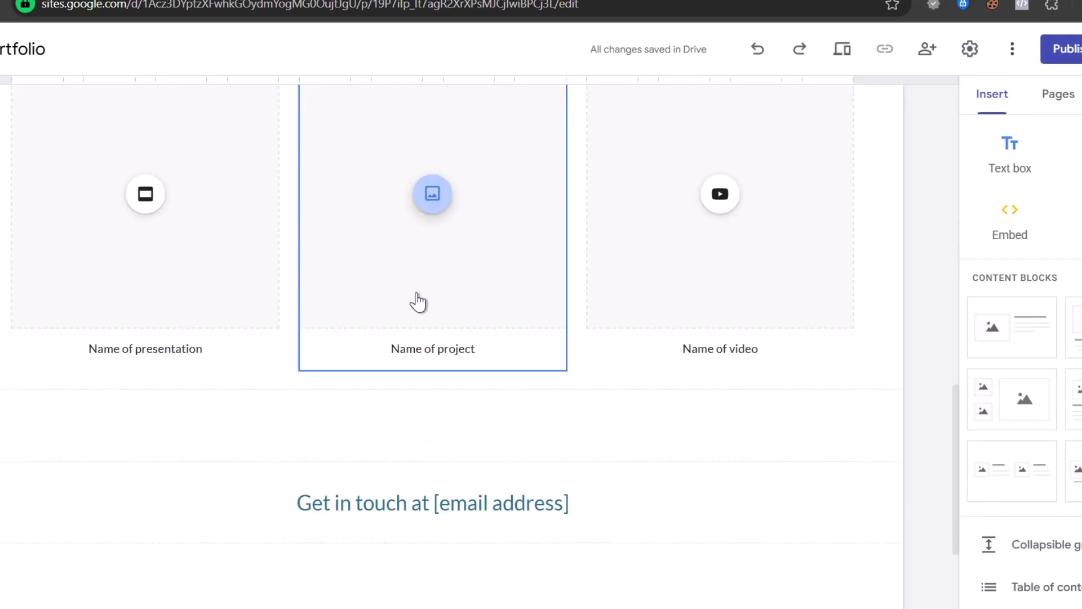
scroll(416, 297, "up", 14)
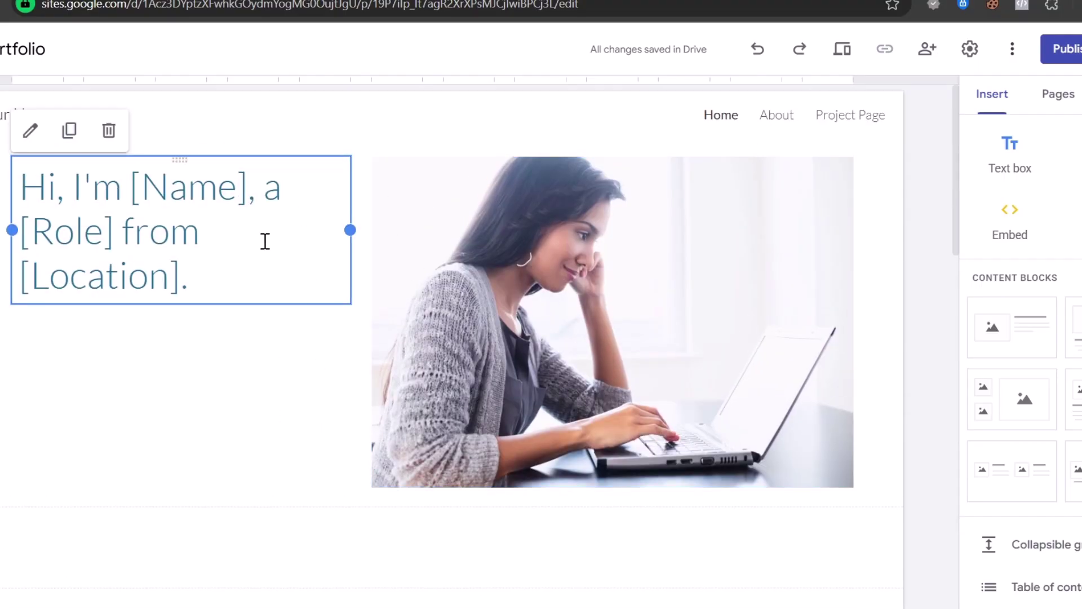
key("Escape")
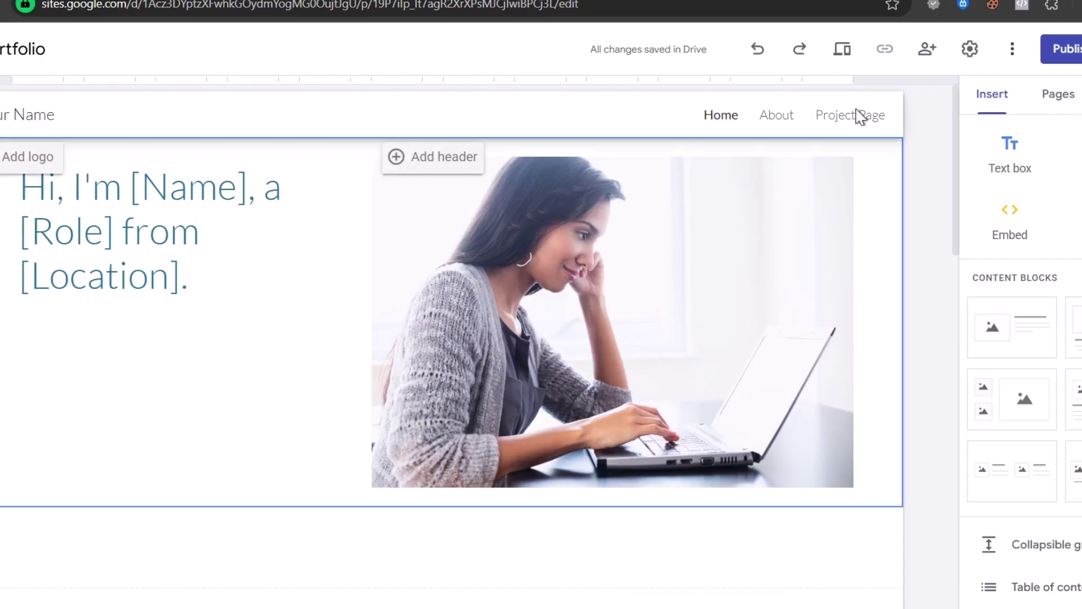
scroll(503, 377, "down", 10)
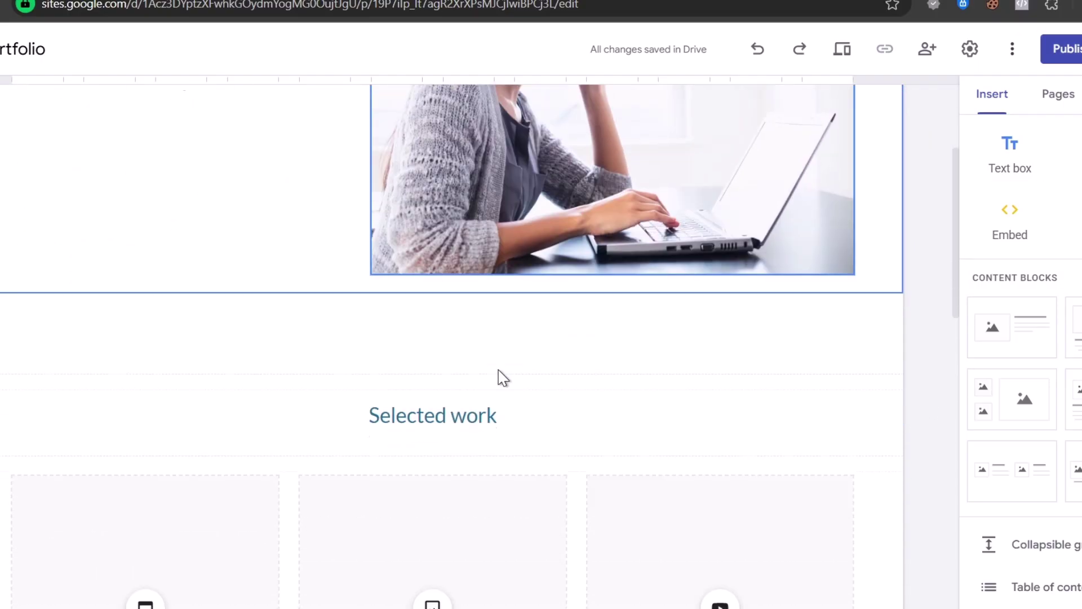
scroll(505, 379, "up", 10)
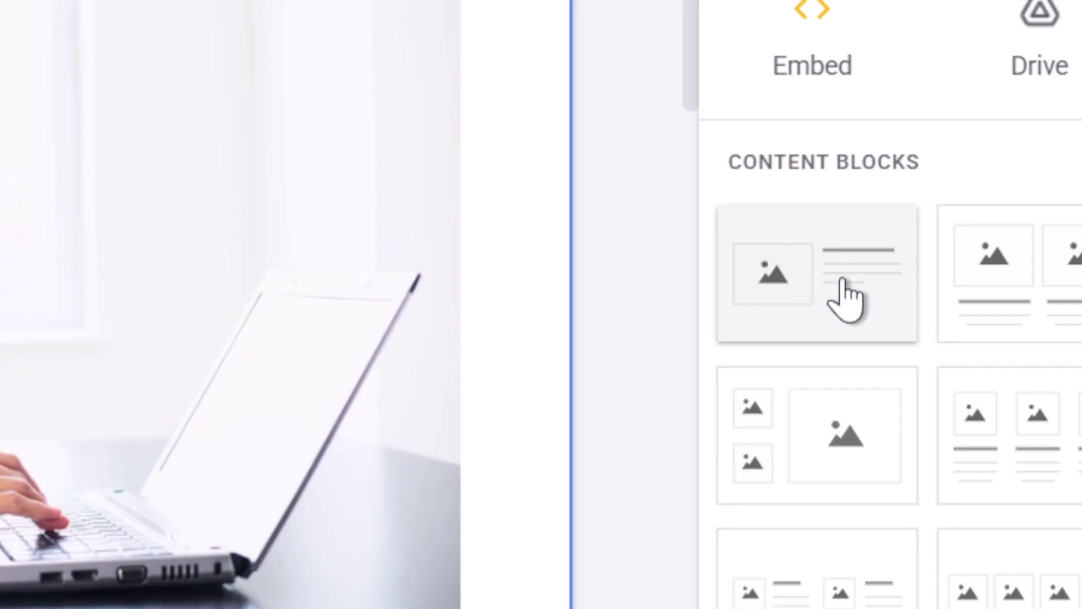
scroll(843, 321, "down", 5)
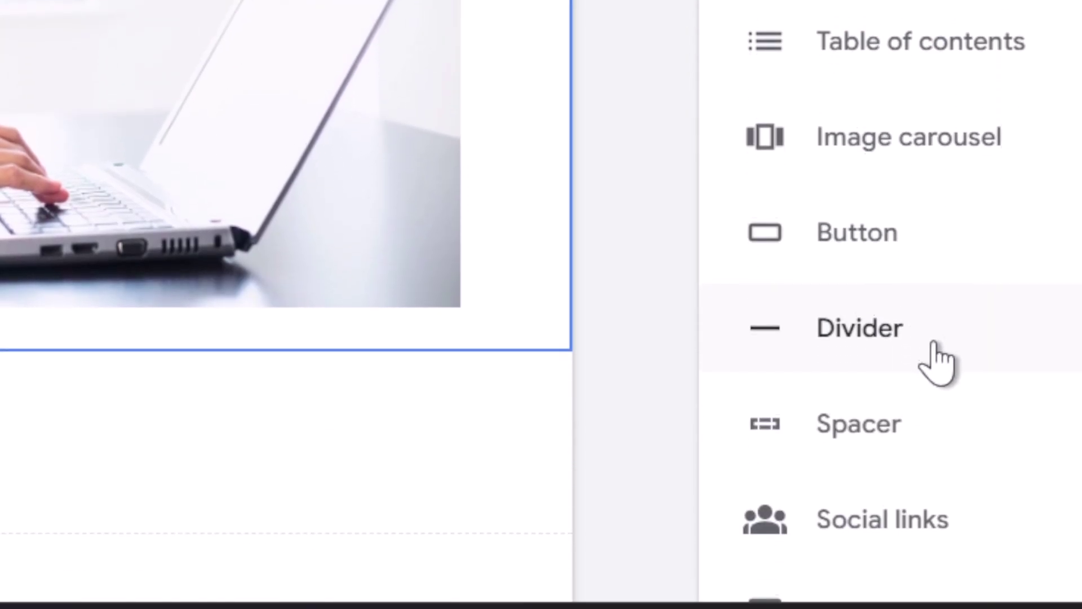
scroll(938, 343, "down", 10)
scroll(947, 327, "up", 15)
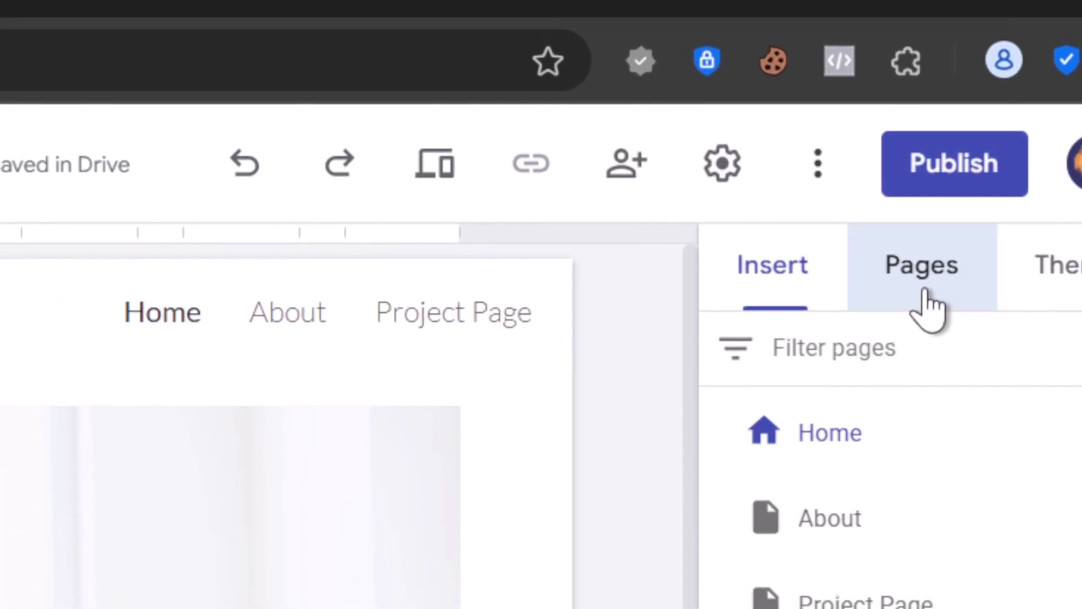
Check the site's pages list, then browse the available themes.
left_click(921, 113)
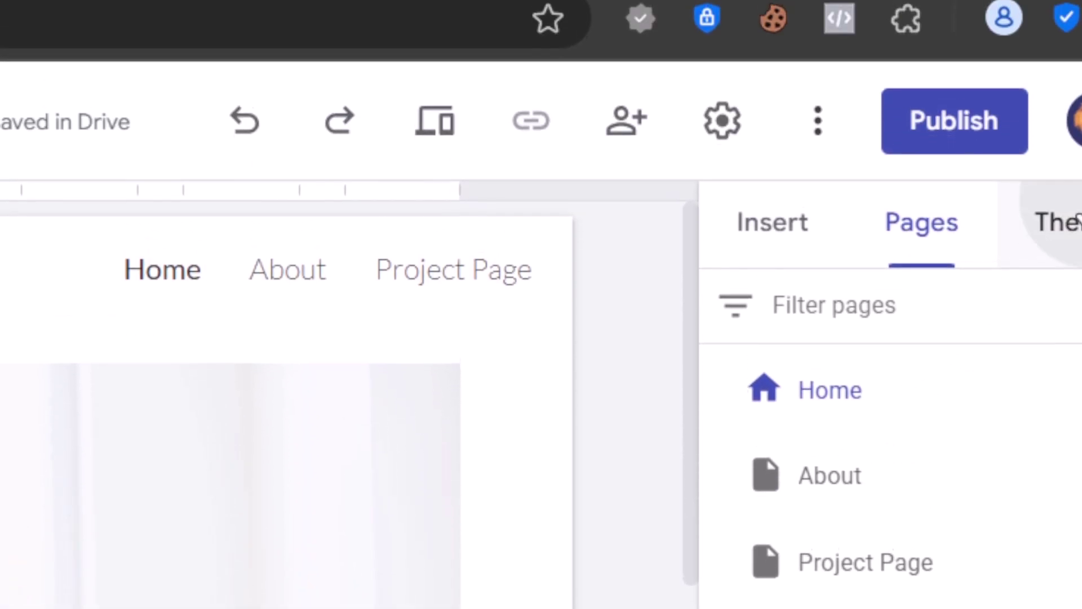
left_click(1065, 222)
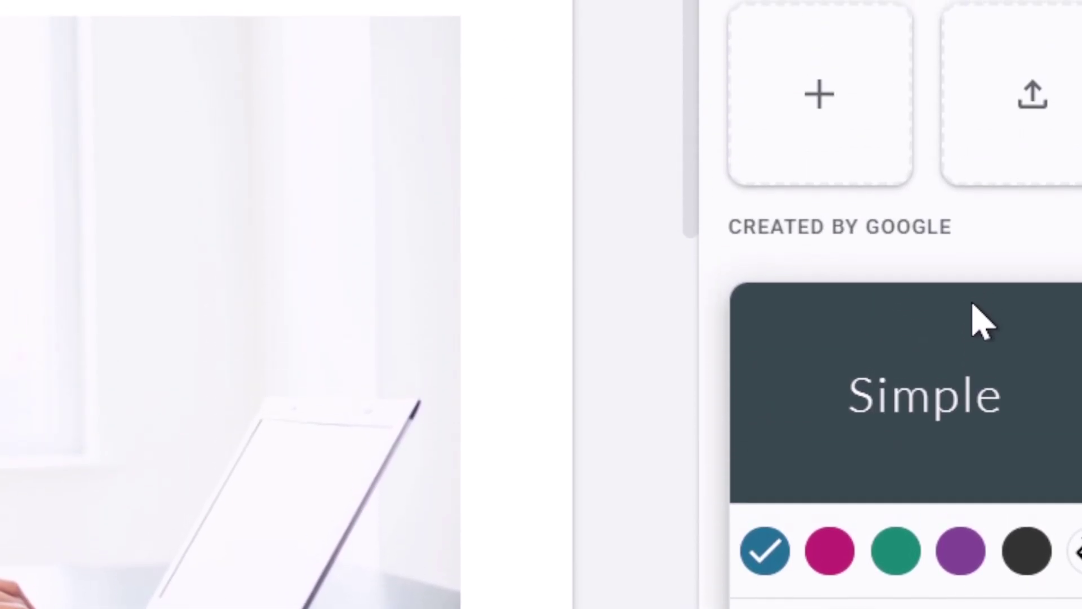
scroll(973, 476, "down", 5)
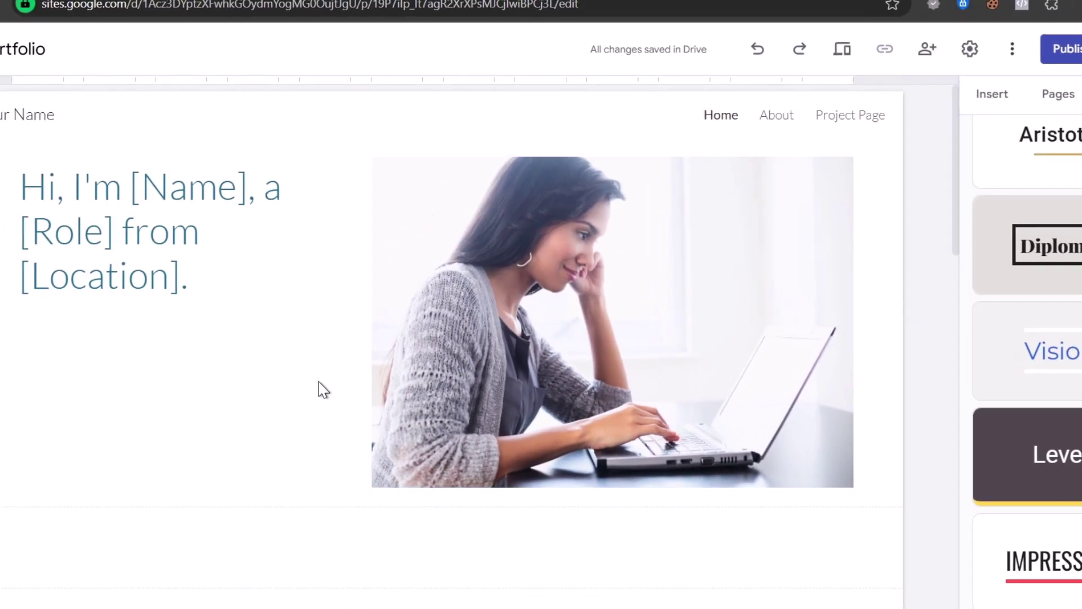
scroll(1037, 532, "up", 6)
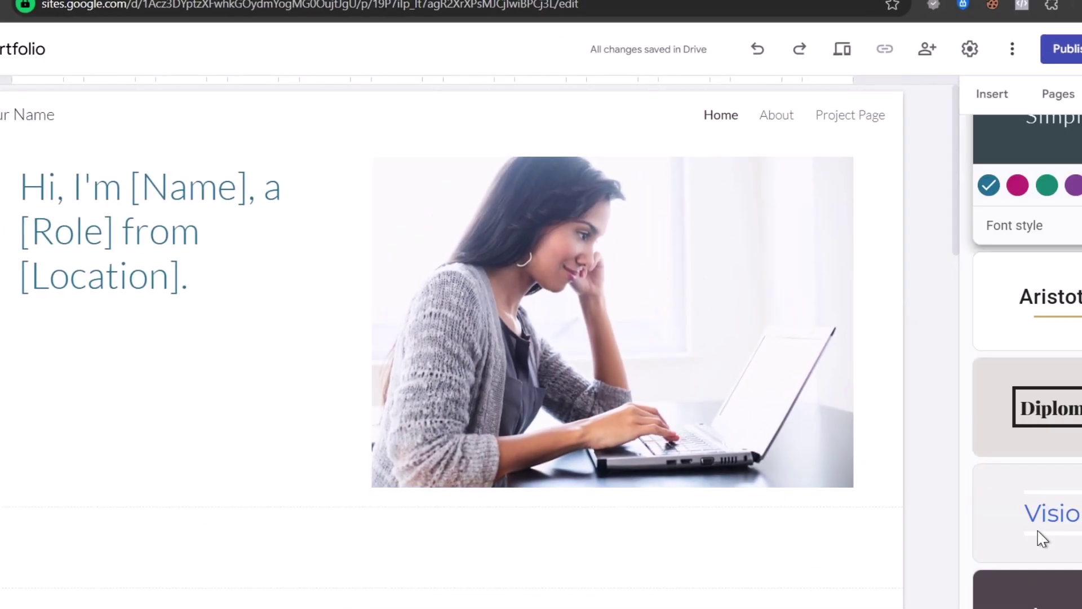
Start a custom theme and upload the Roblox Designs image as its logo.
left_click(1044, 218)
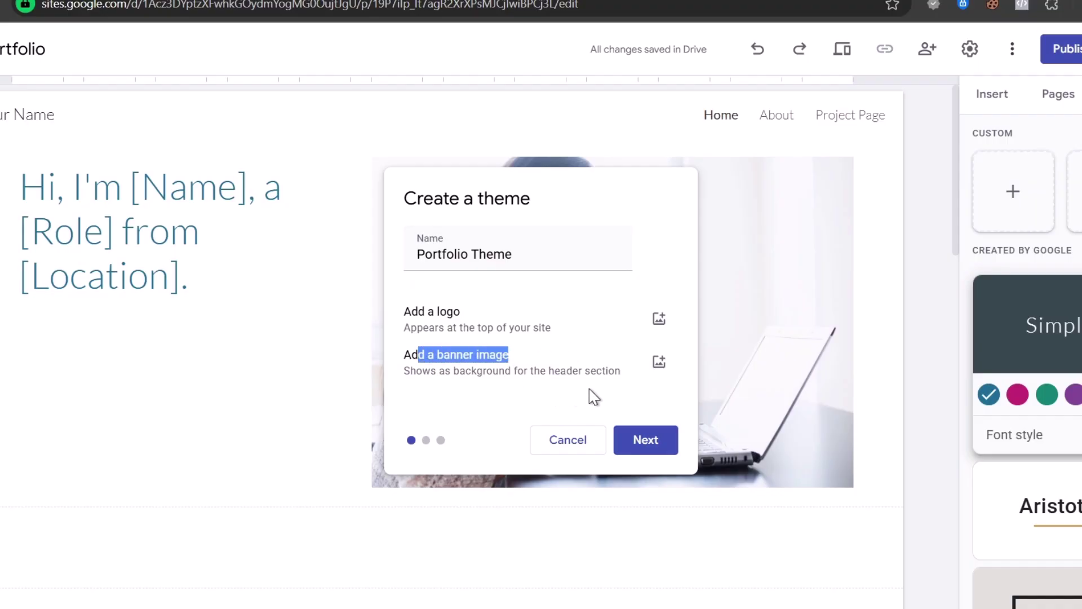
left_click(657, 321)
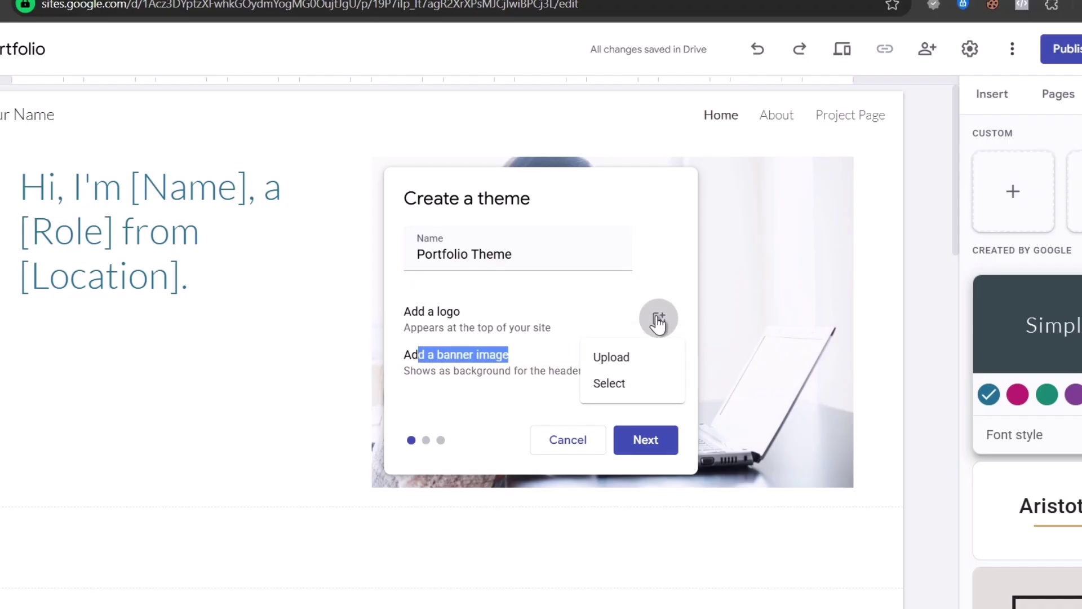
left_click(637, 355)
left_click(145, 144)
left_click(410, 313)
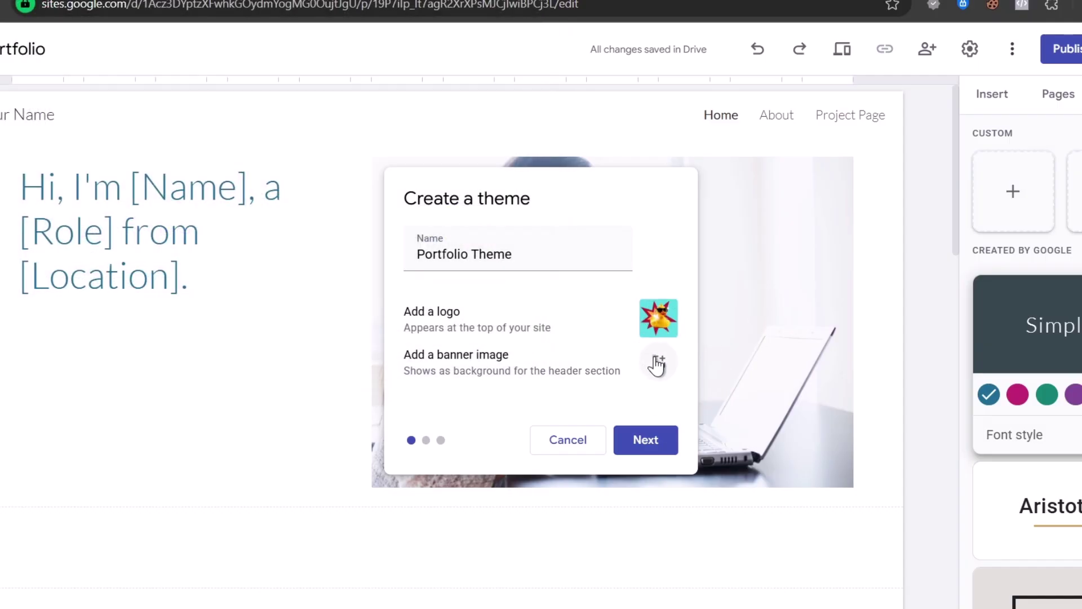
Browse for a banner image, then cancel without choosing one.
left_click(657, 363)
left_click(617, 402)
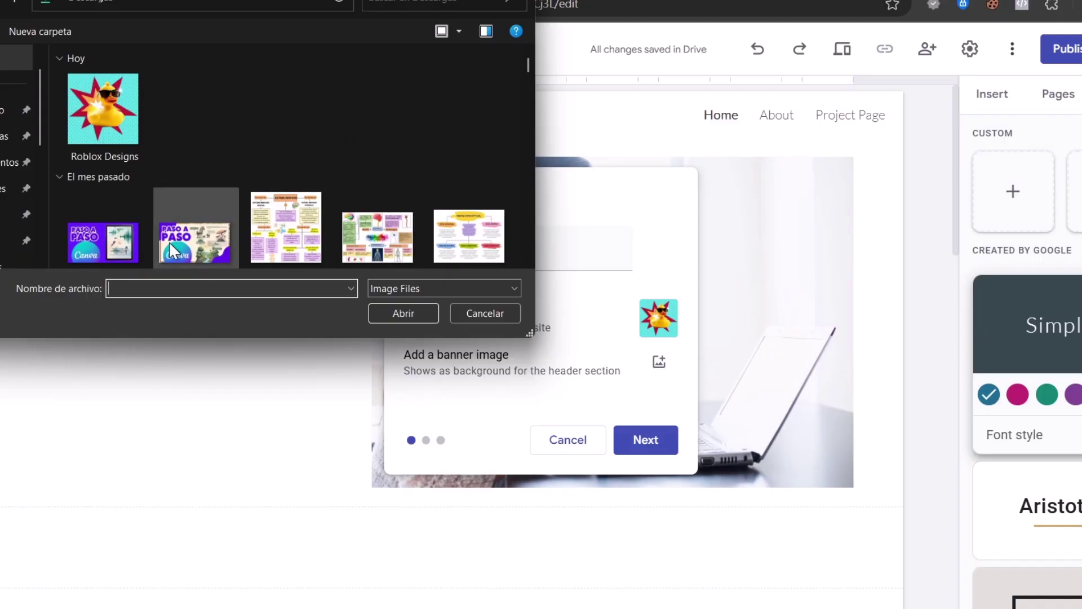
scroll(371, 192, "down", 1)
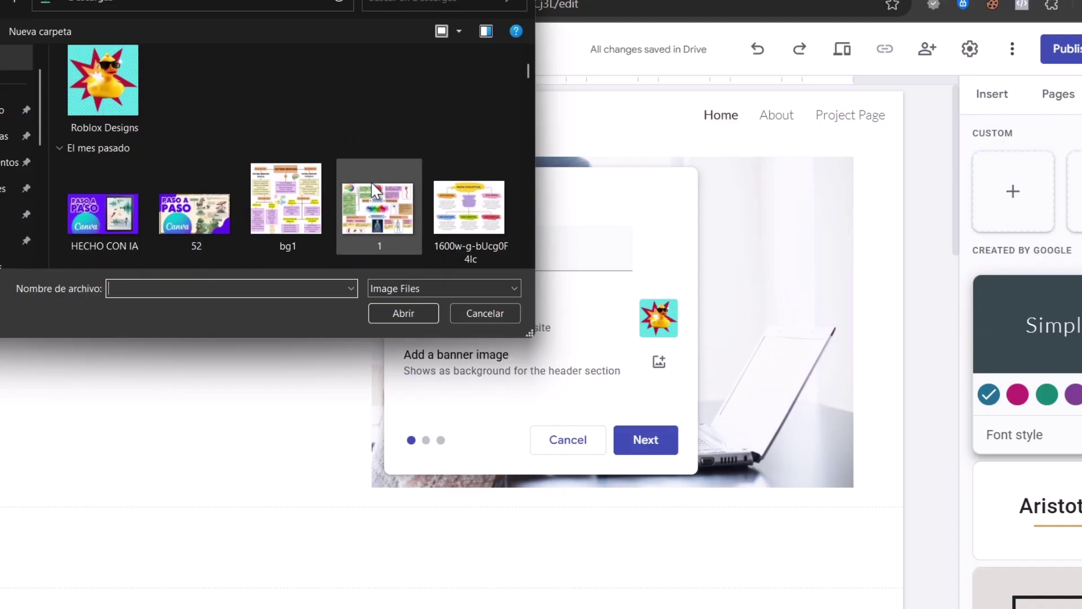
scroll(371, 181, "down", 3)
scroll(471, 187, "down", 3)
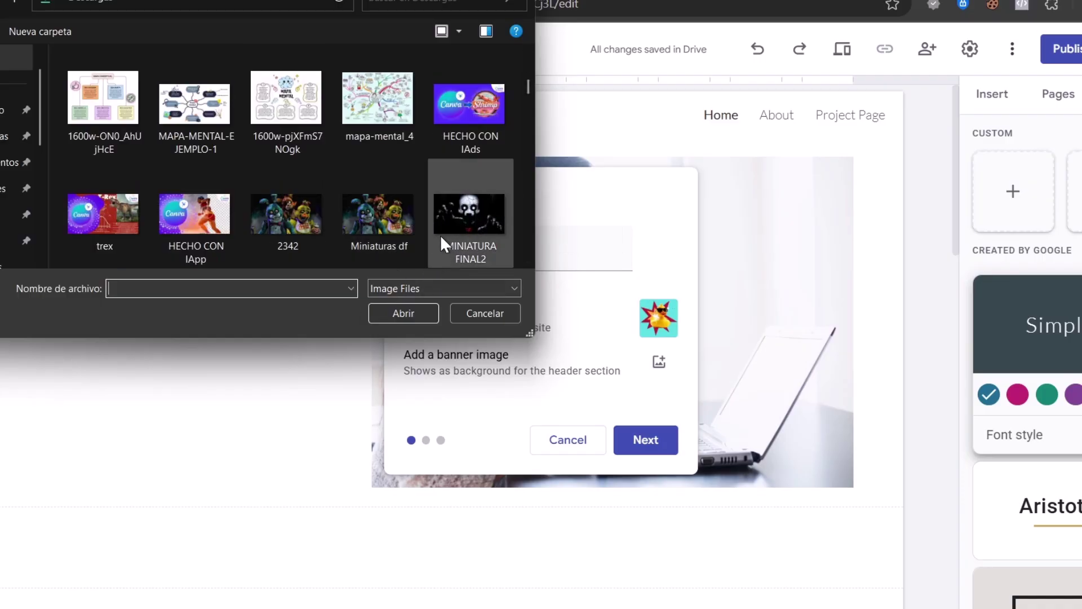
scroll(441, 234, "down", 3)
left_click(457, 316)
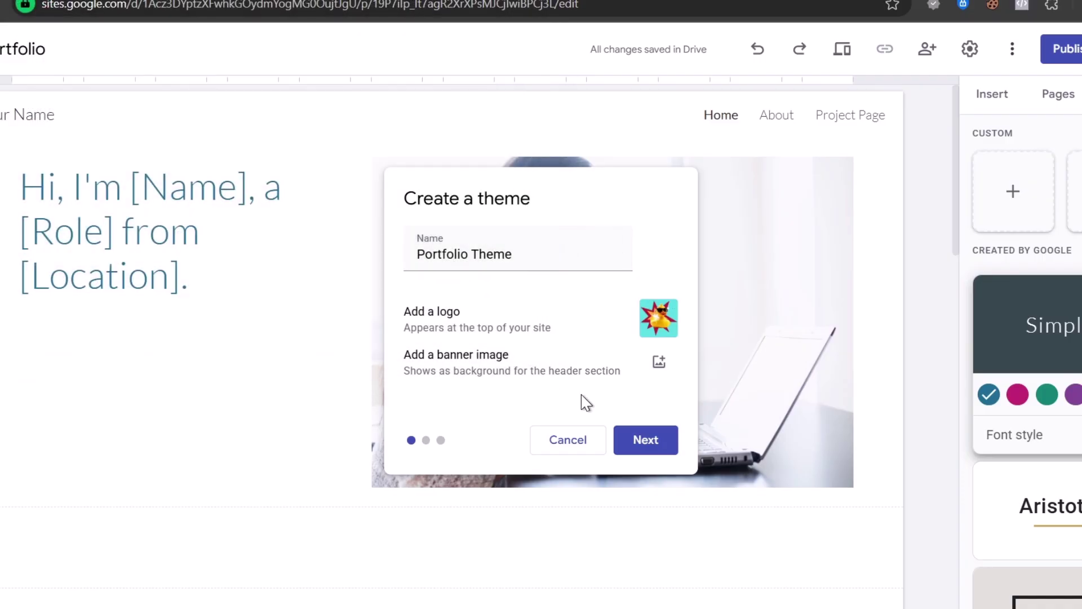
Keep the red-and-charcoal preset palette and use Impact for titles and headings.
left_click(645, 441)
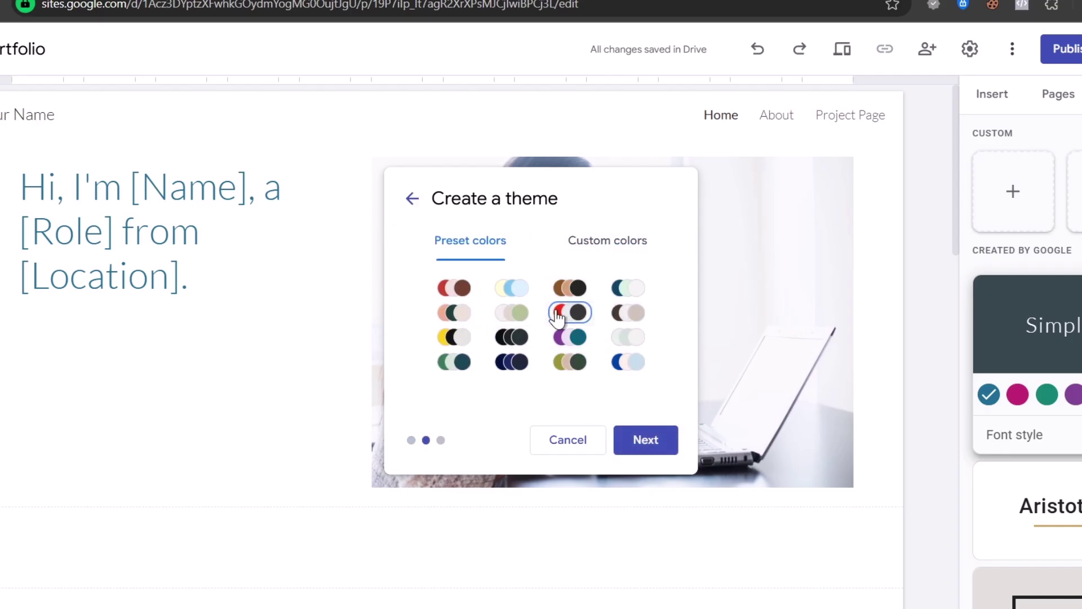
left_click(644, 440)
left_click(485, 312)
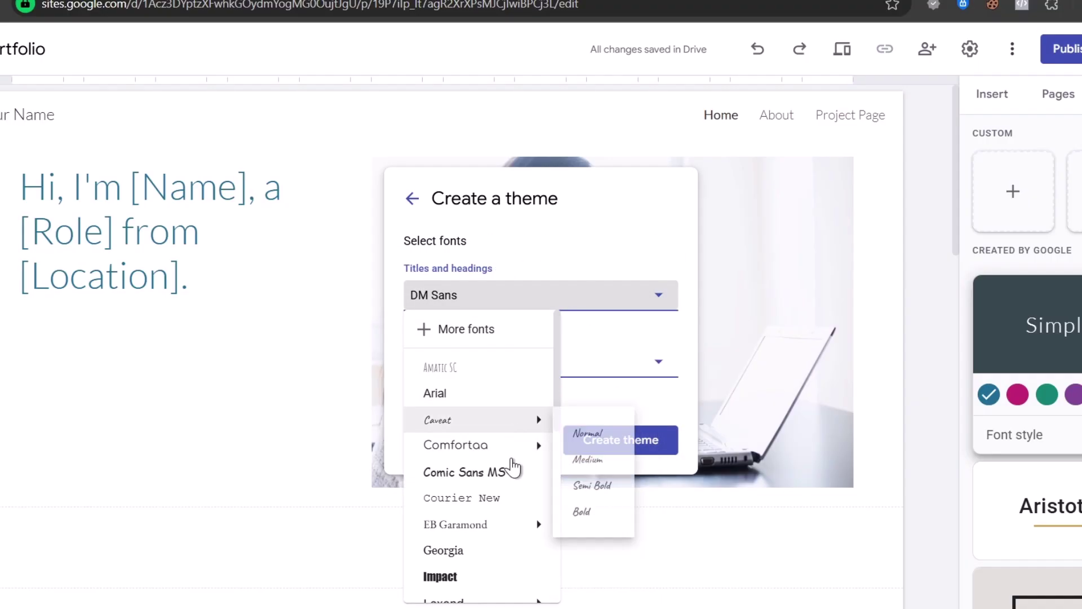
left_click(485, 576)
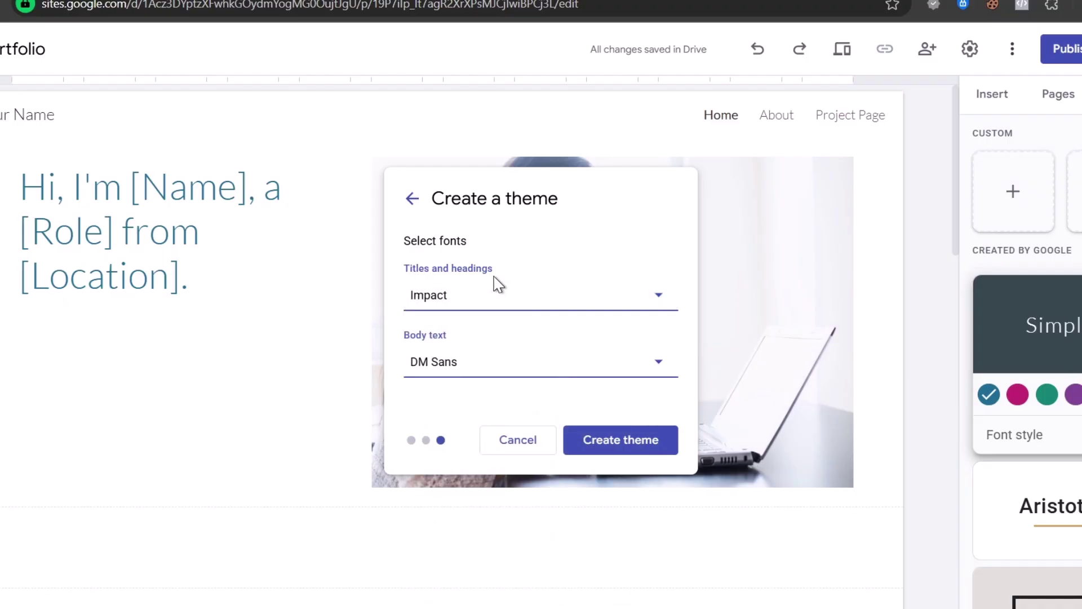
Set body text to Lexend Normal and create the theme.
left_click(480, 372)
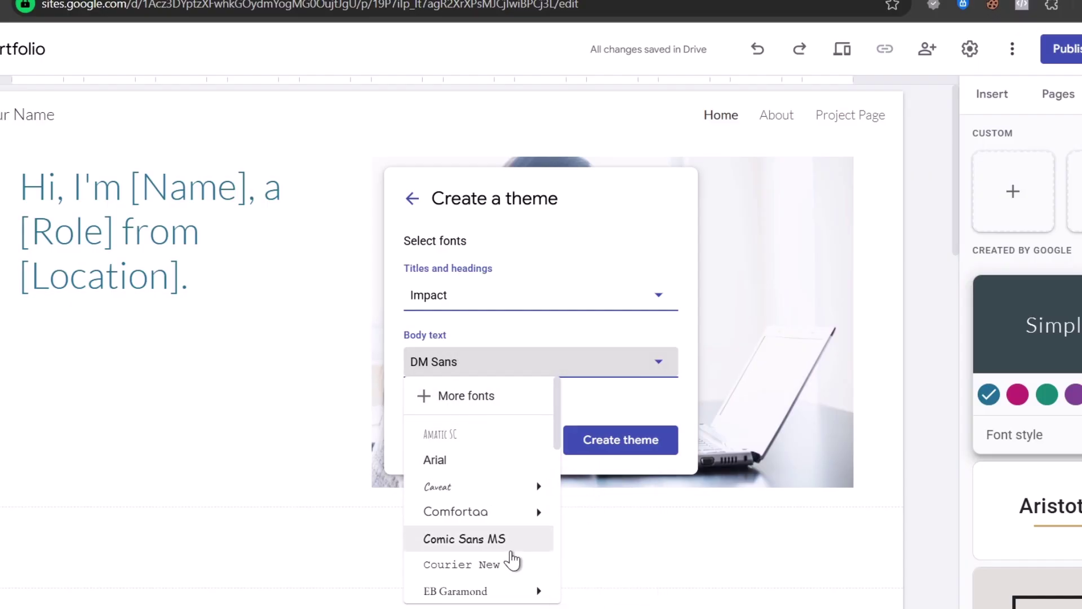
scroll(507, 556, "down", 3)
mouse_move(496, 514)
mouse_move(494, 557)
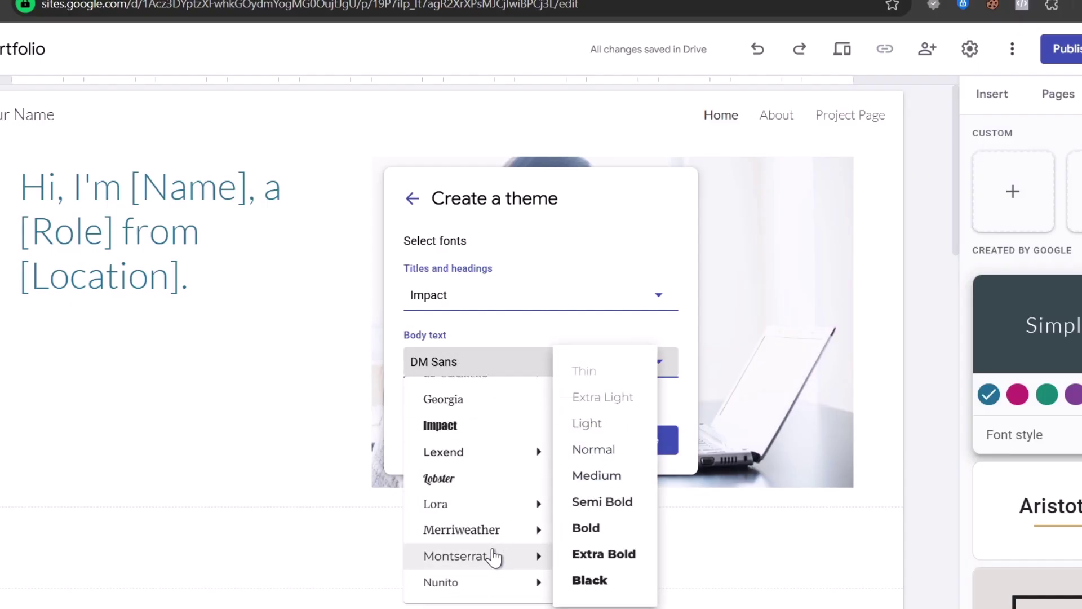
mouse_move(469, 457)
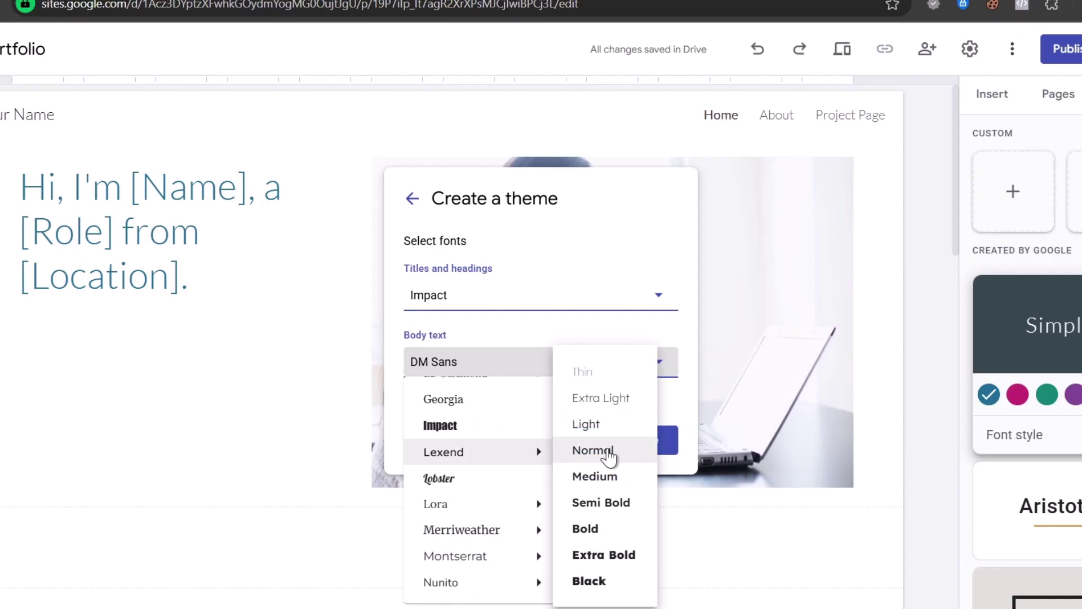
left_click(650, 450)
left_click(650, 442)
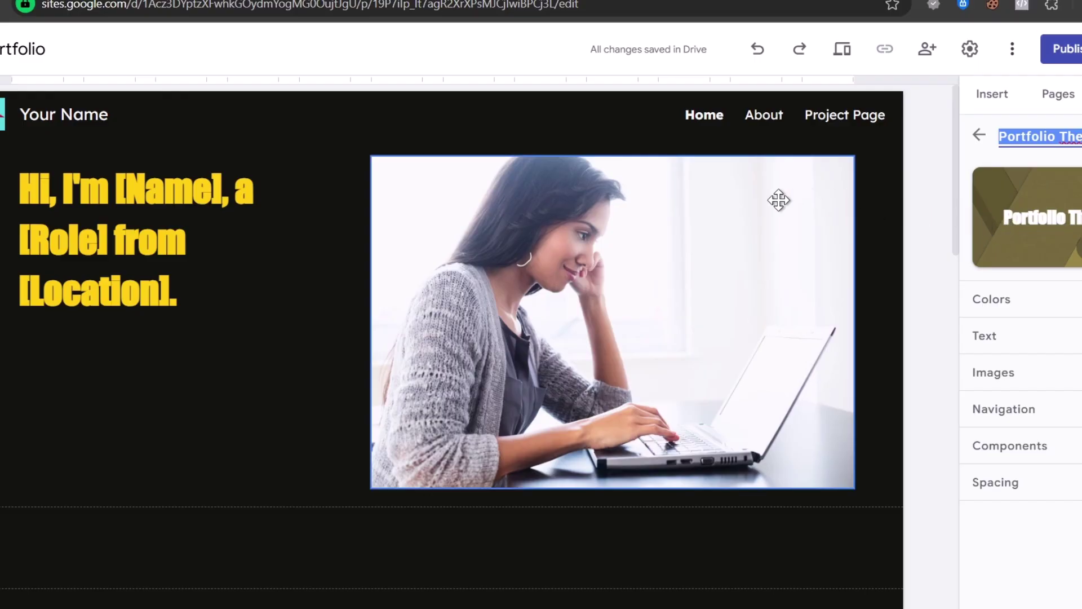
Retitle the site 'Tech Express Portfolio', update the hero text, and select the hero picture.
scroll(338, 404, "down", 10)
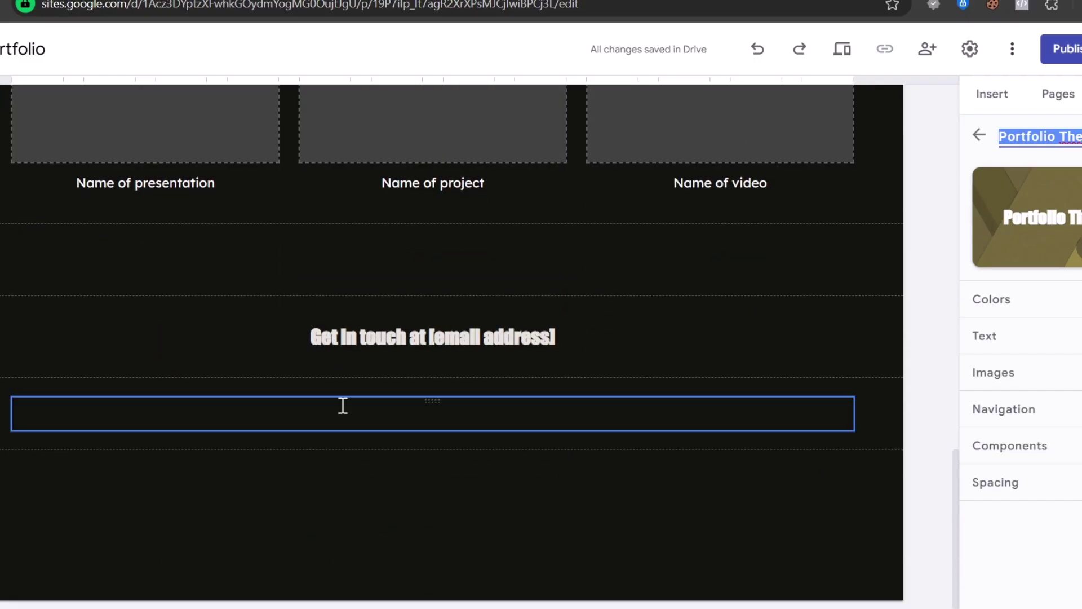
scroll(343, 405, "up", 10)
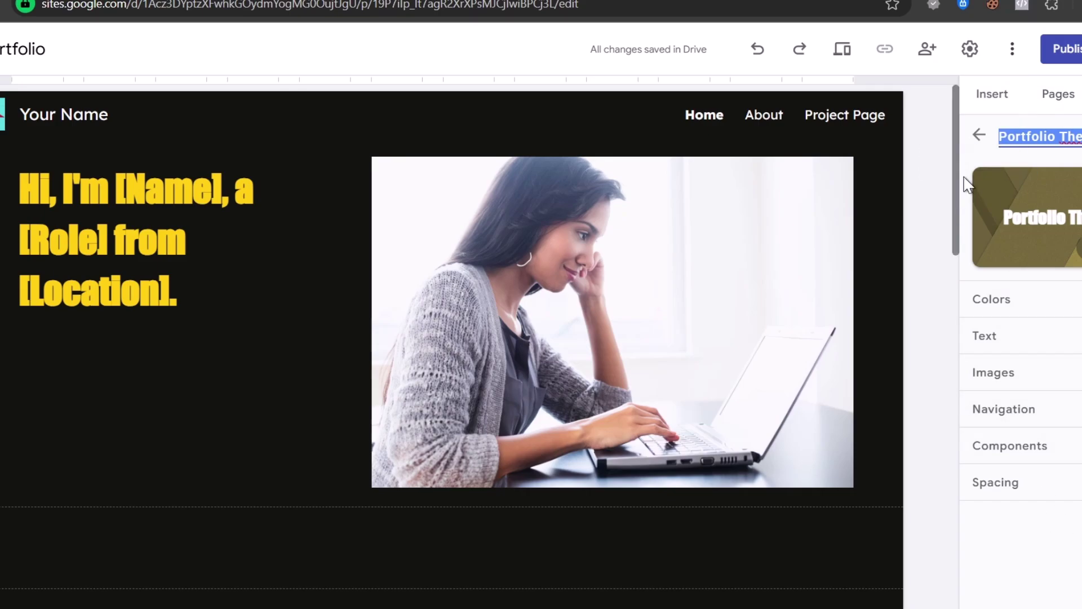
left_click(976, 137)
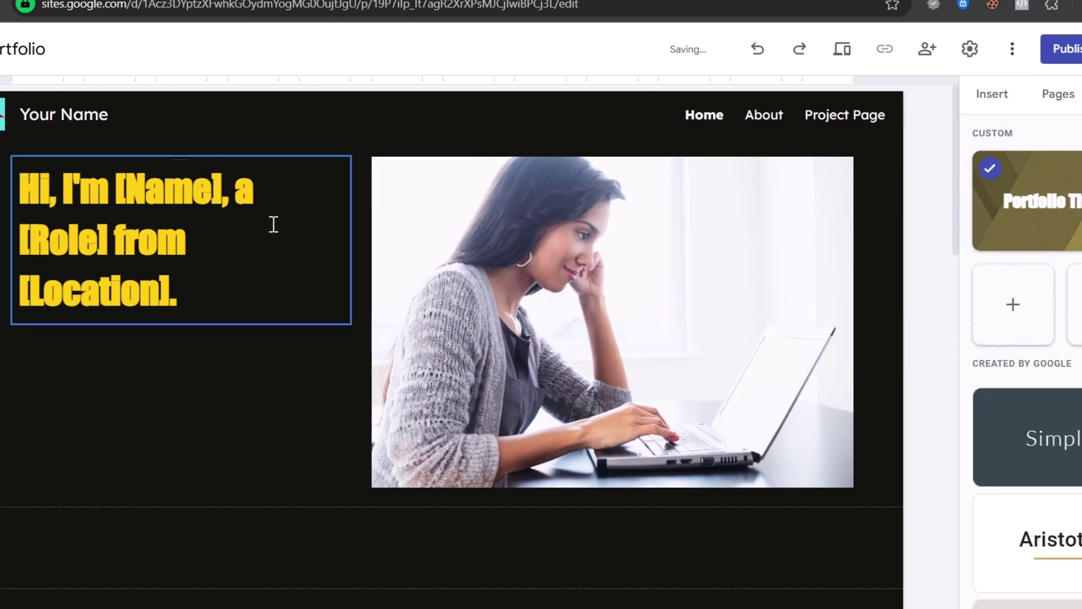
left_click(240, 293)
left_click(241, 86)
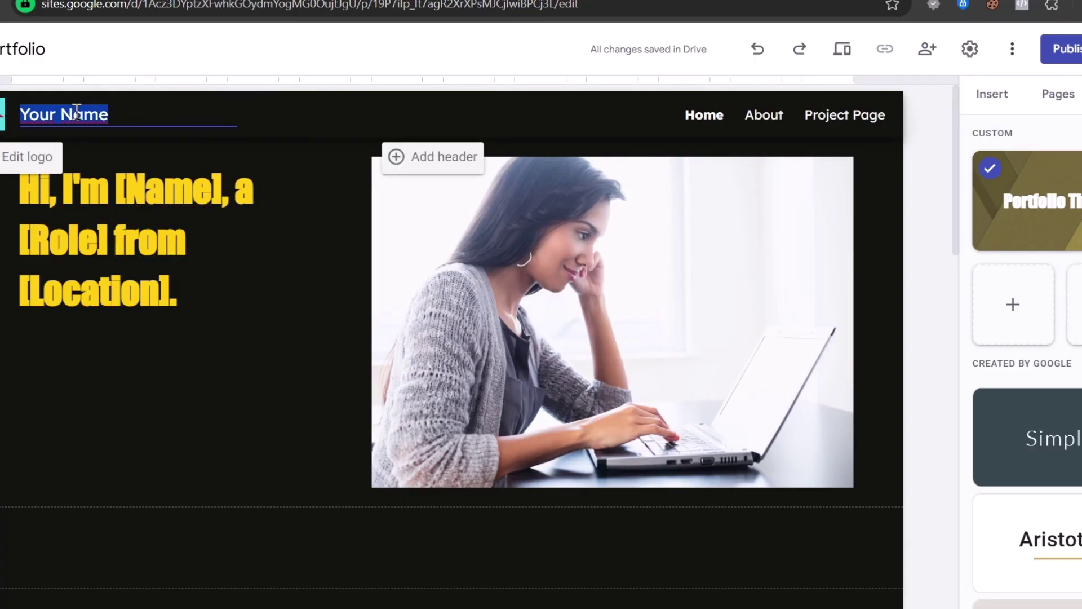
type("Tech Express Protf")
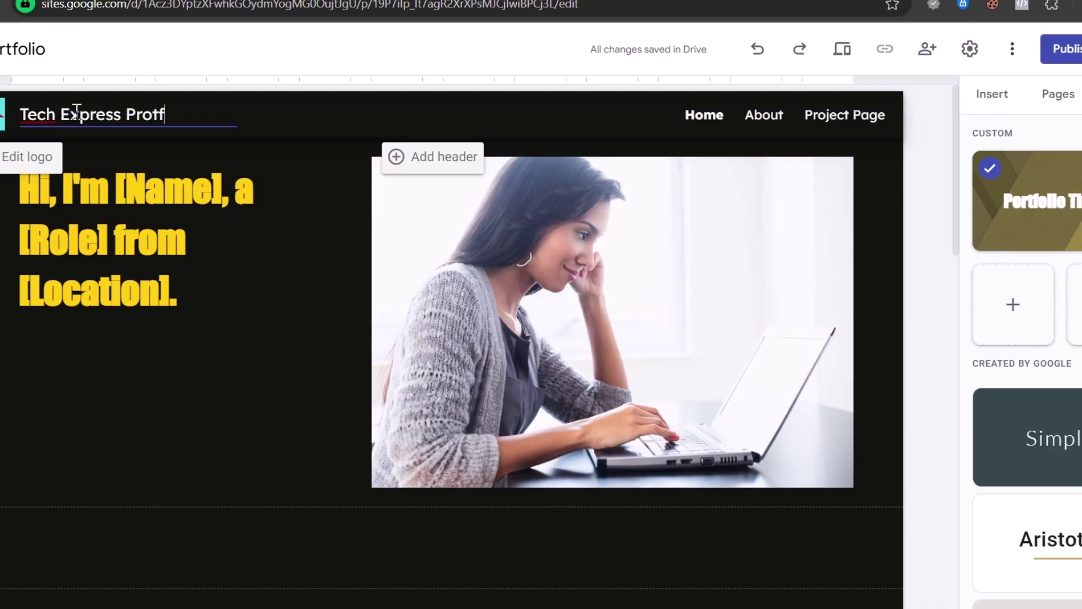
key("BackSpace")
key("BackSpace")
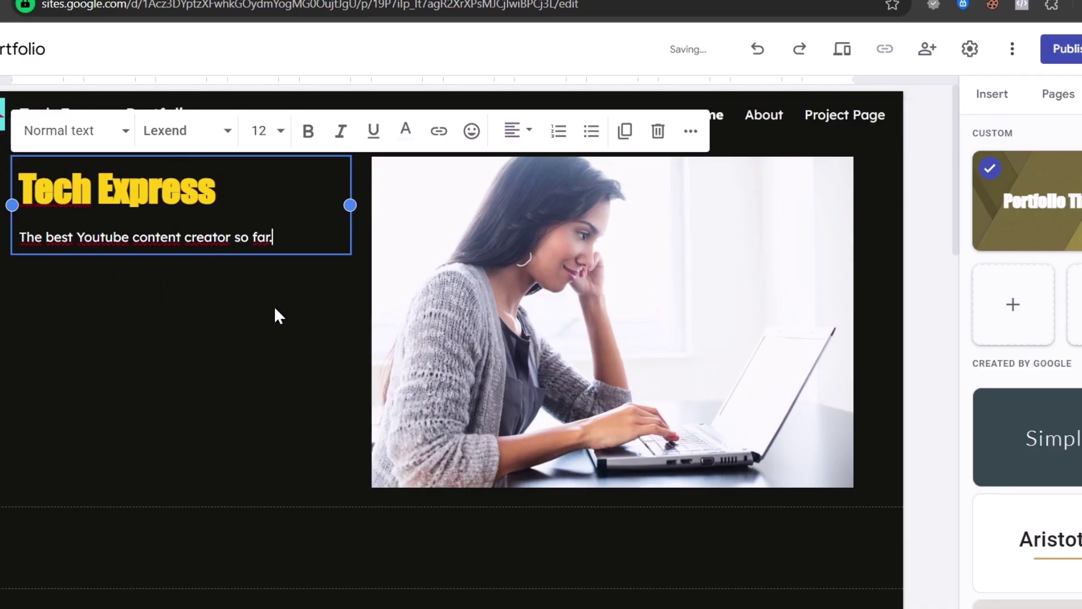
left_click(546, 262)
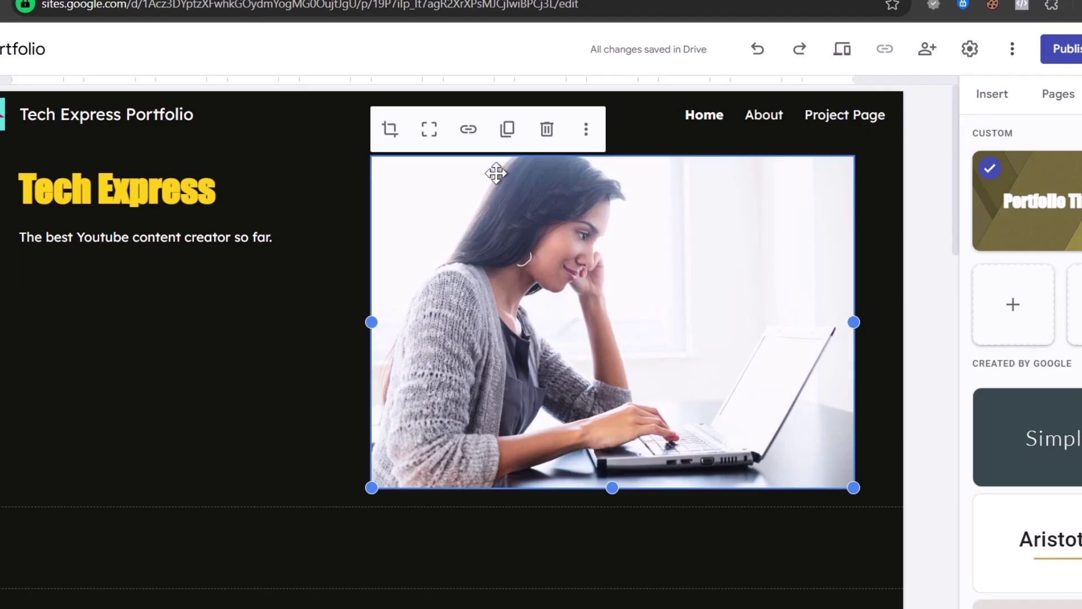
left_click(584, 132)
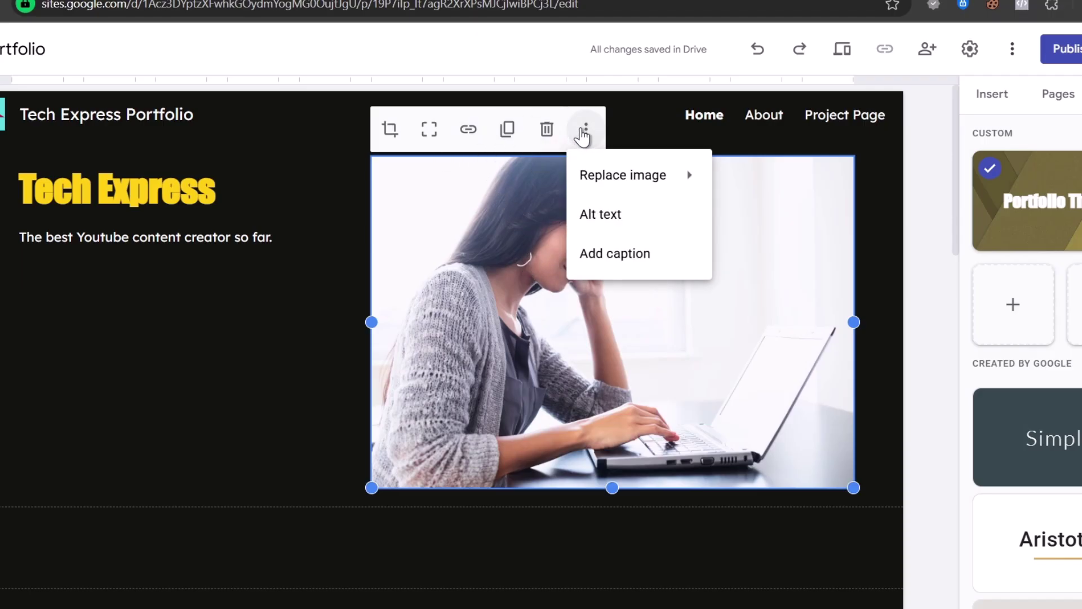
Replace the hero picture with the uploaded HECHO CON IAds image.
mouse_move(619, 165)
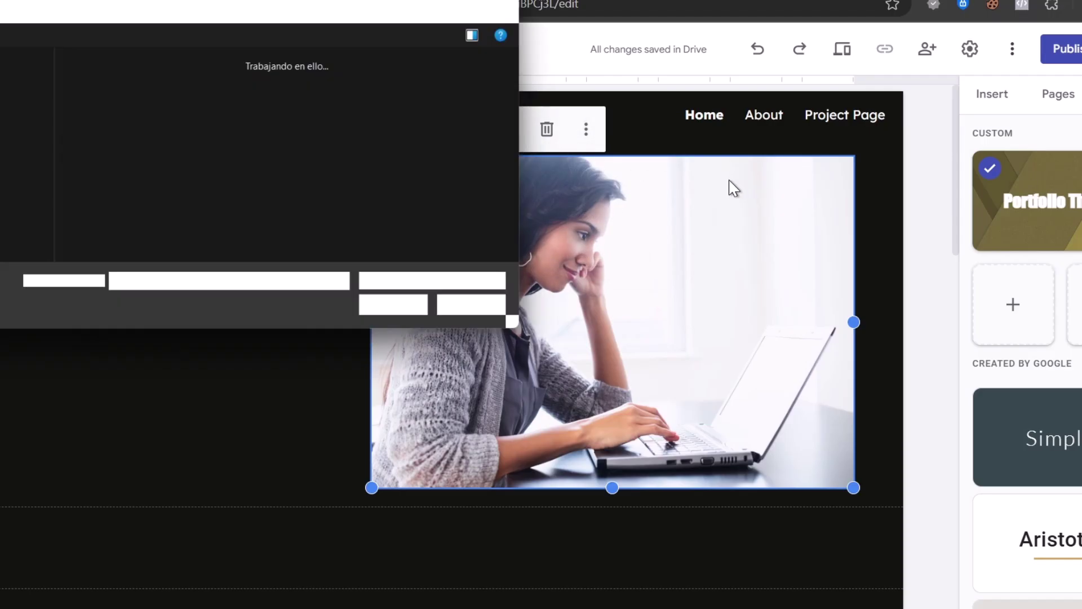
scroll(266, 172, "down", 5)
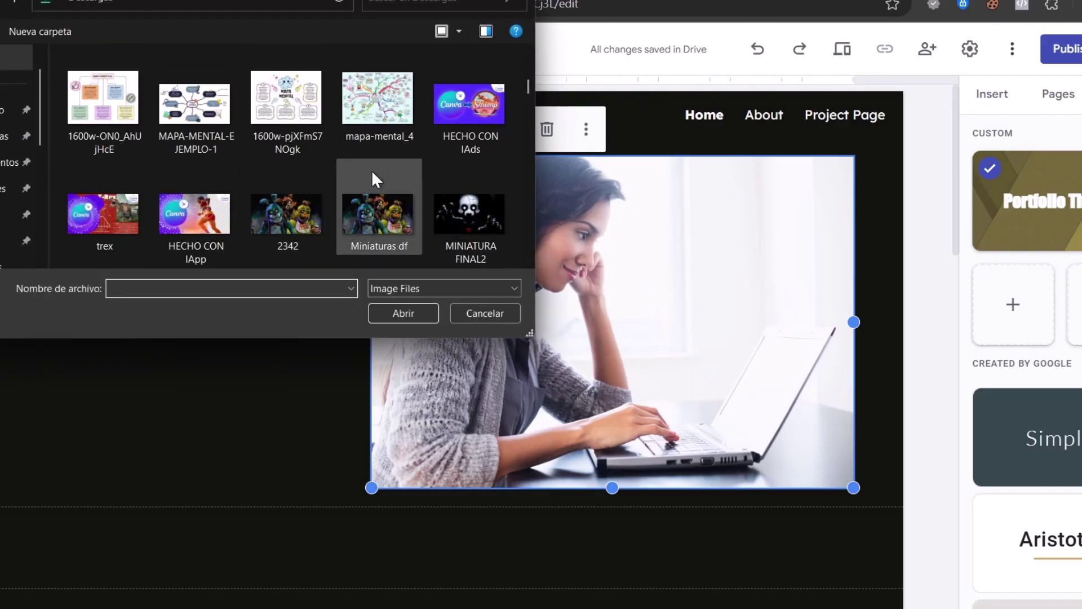
left_click(455, 99)
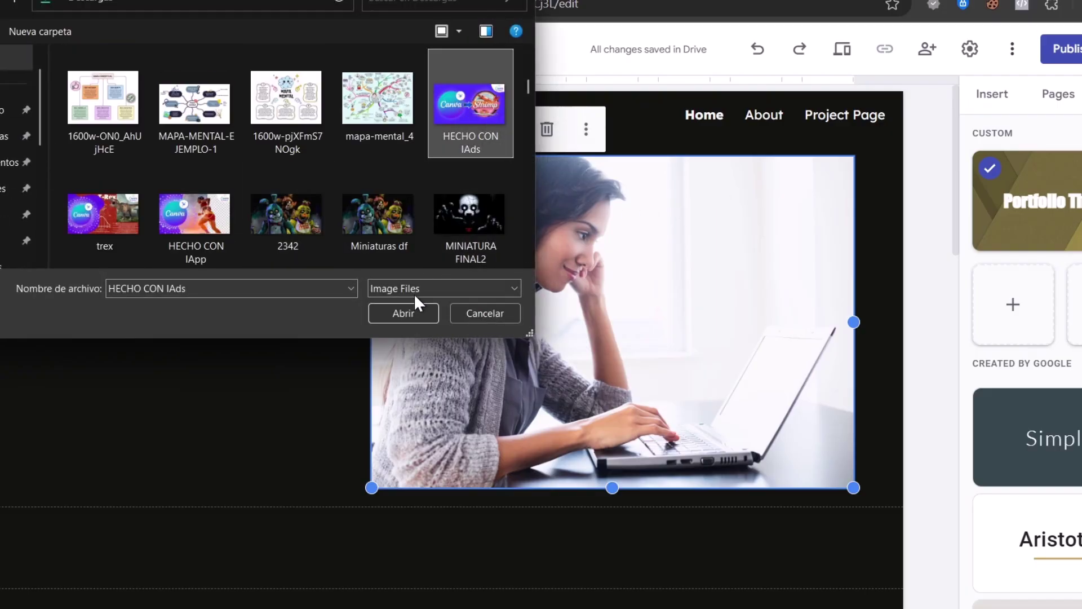
left_click(403, 313)
left_click(300, 357)
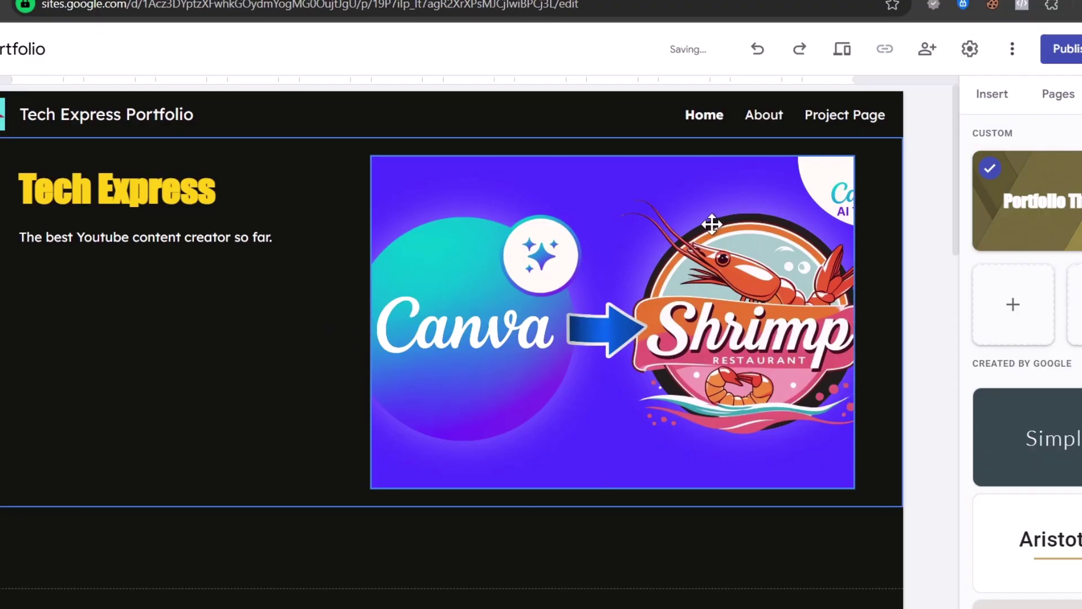
scroll(271, 333, "down", 10)
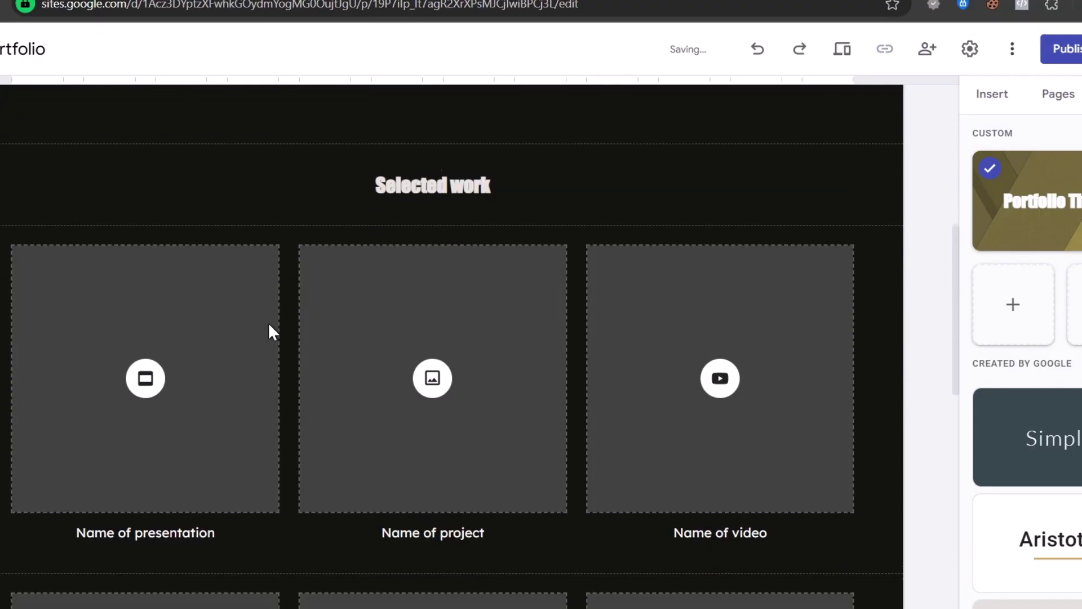
scroll(620, 242, "up", 10)
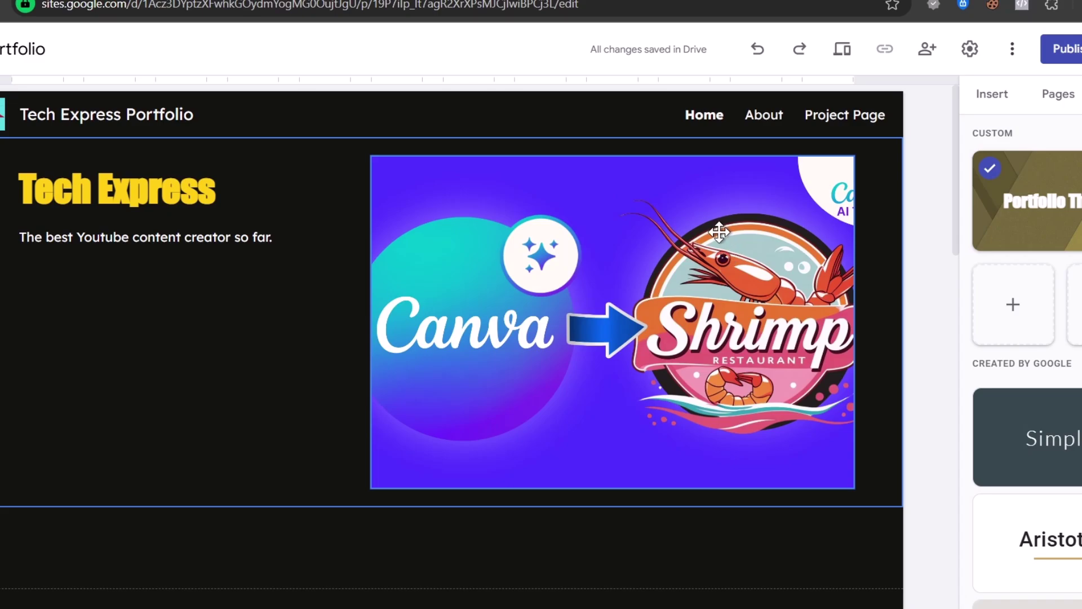
scroll(719, 232, "down", 12)
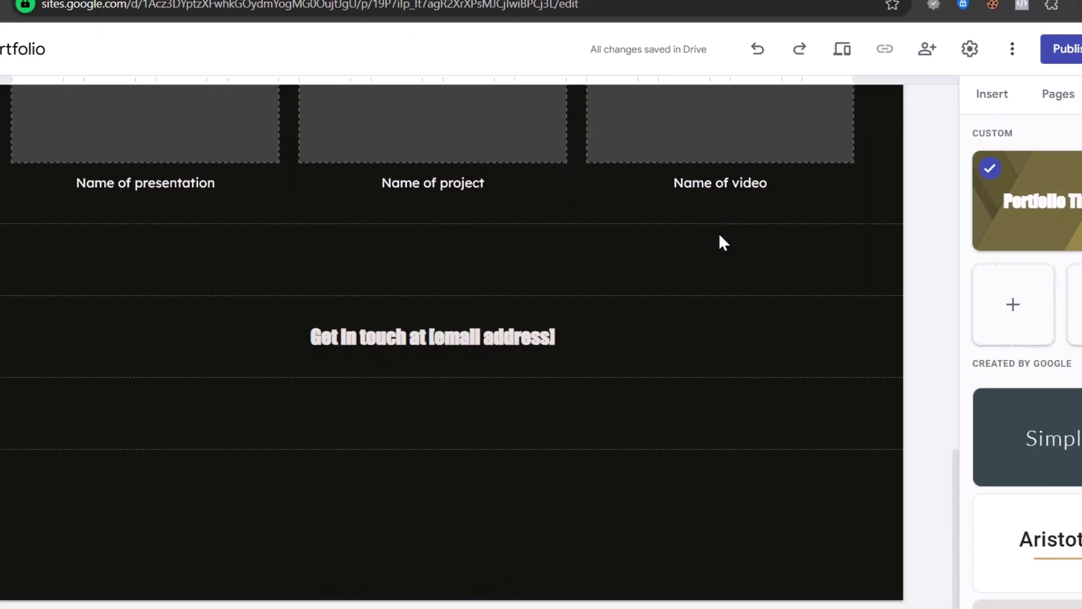
scroll(718, 233, "up", 12)
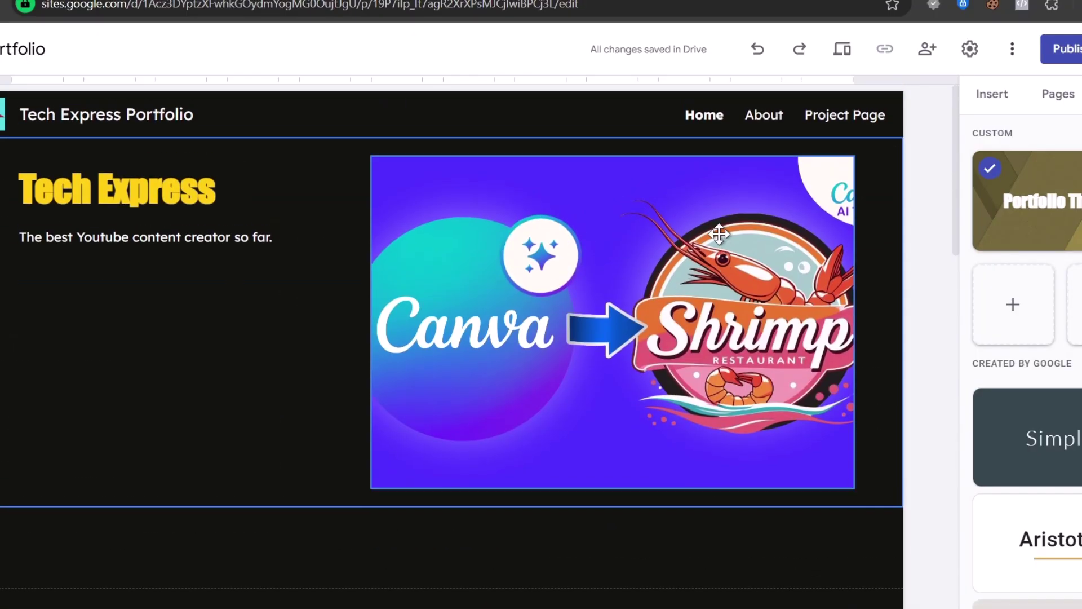
Move the picture below the header and relocate the Tech Express text box.
left_click_drag(719, 233, 385, 513)
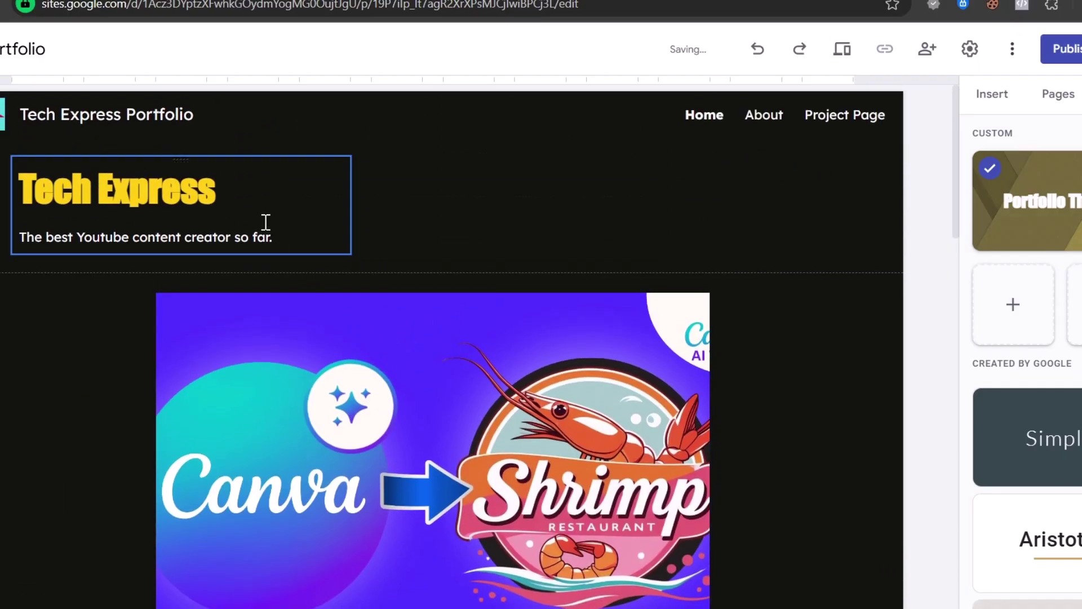
left_click(276, 224)
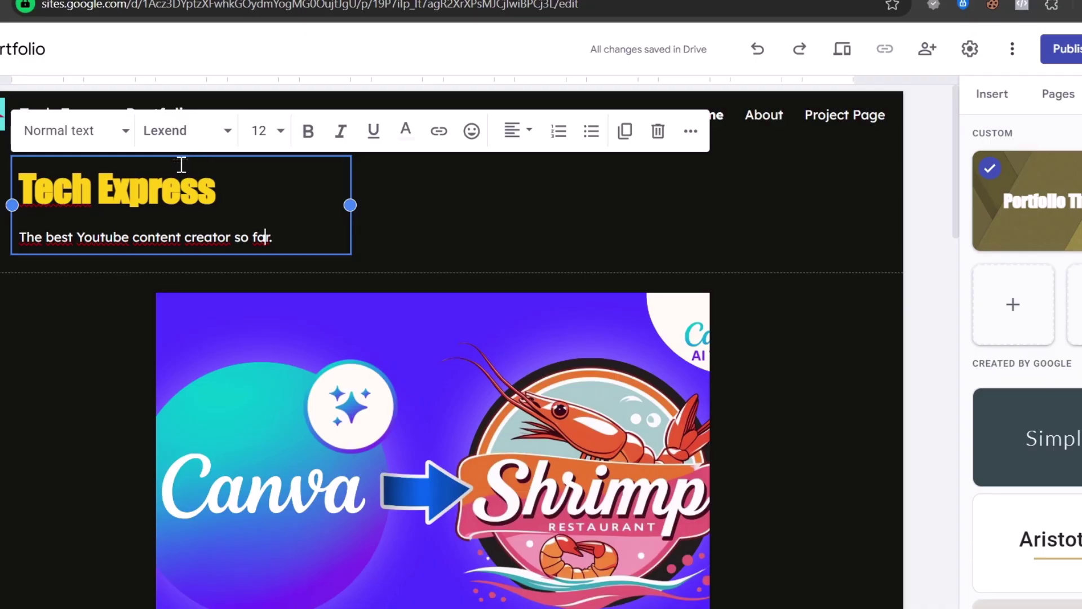
type("z")
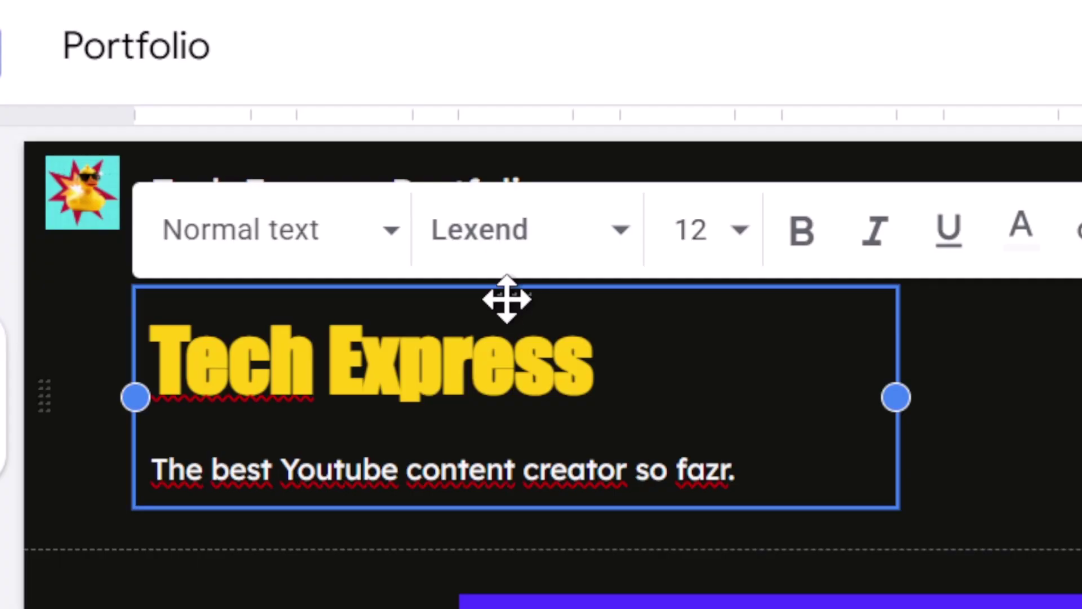
left_click_drag(507, 300, 1068, 334)
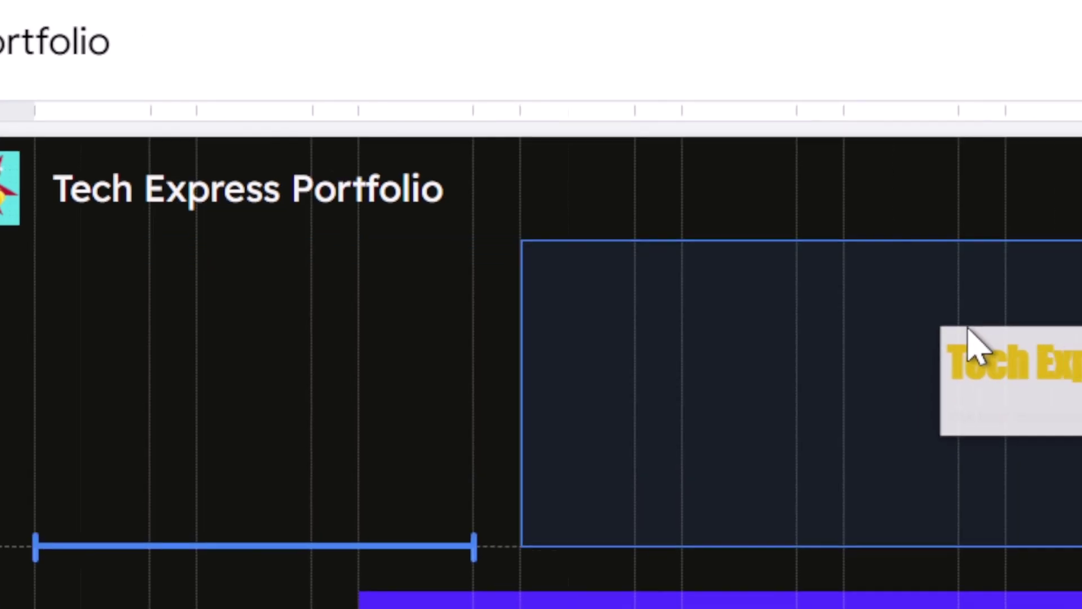
left_click_drag(968, 333, 830, 333)
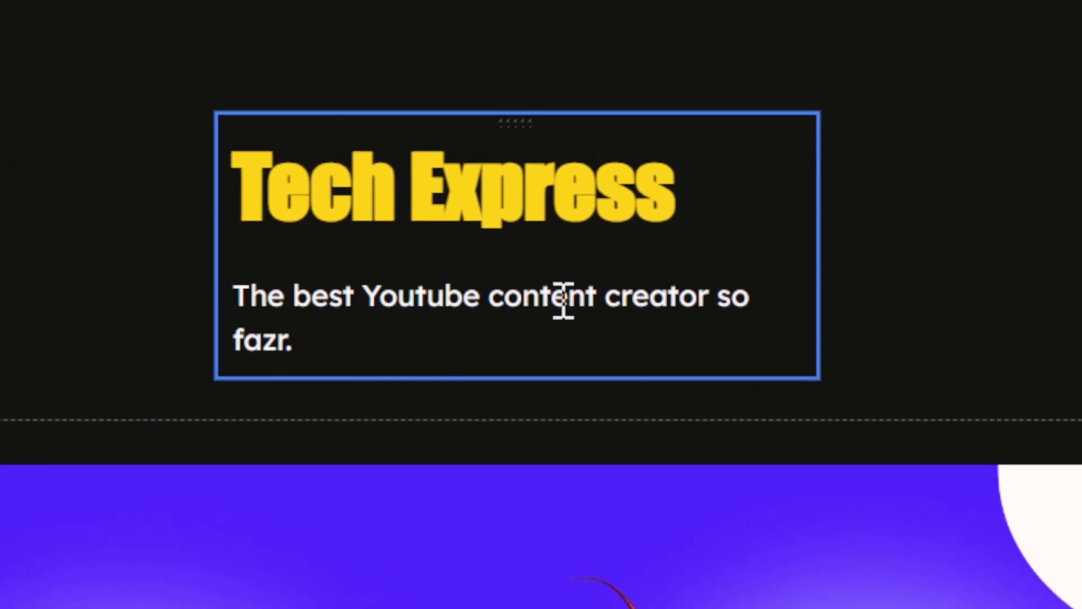
Center-align the Tech Express heading.
left_click(578, 446)
triple_click(580, 335)
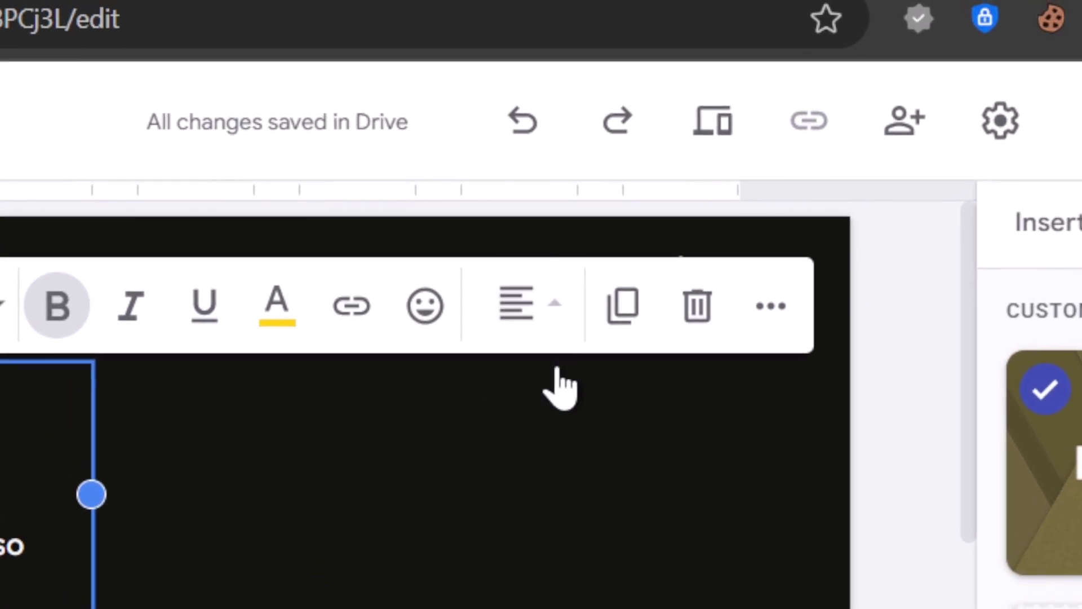
left_click(536, 304)
left_click(525, 500)
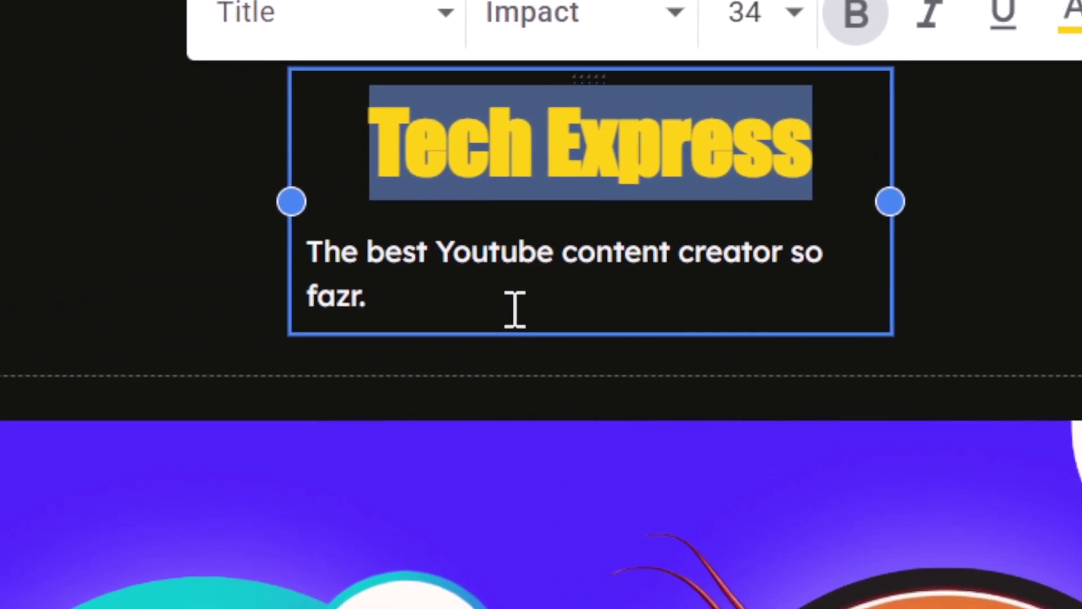
Widen the text box so the tagline fits one line, center it, and reposition the group.
left_click(543, 307)
triple_click(543, 307)
left_click_drag(918, 200, 1021, 197)
left_click_drag(648, 321, 705, 299)
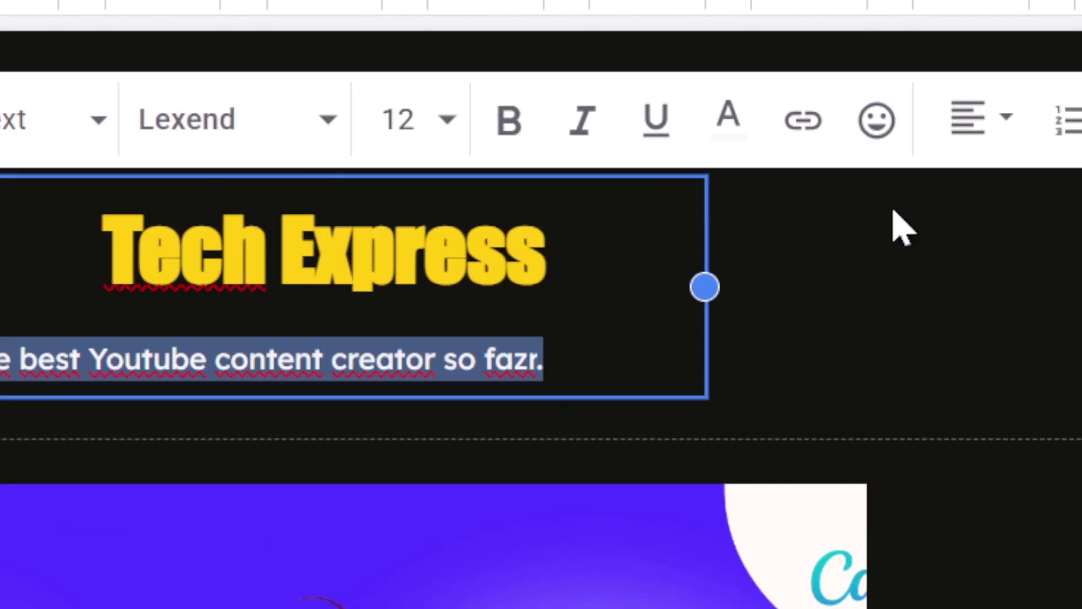
left_click(978, 121)
left_click(1030, 324)
left_click(761, 386)
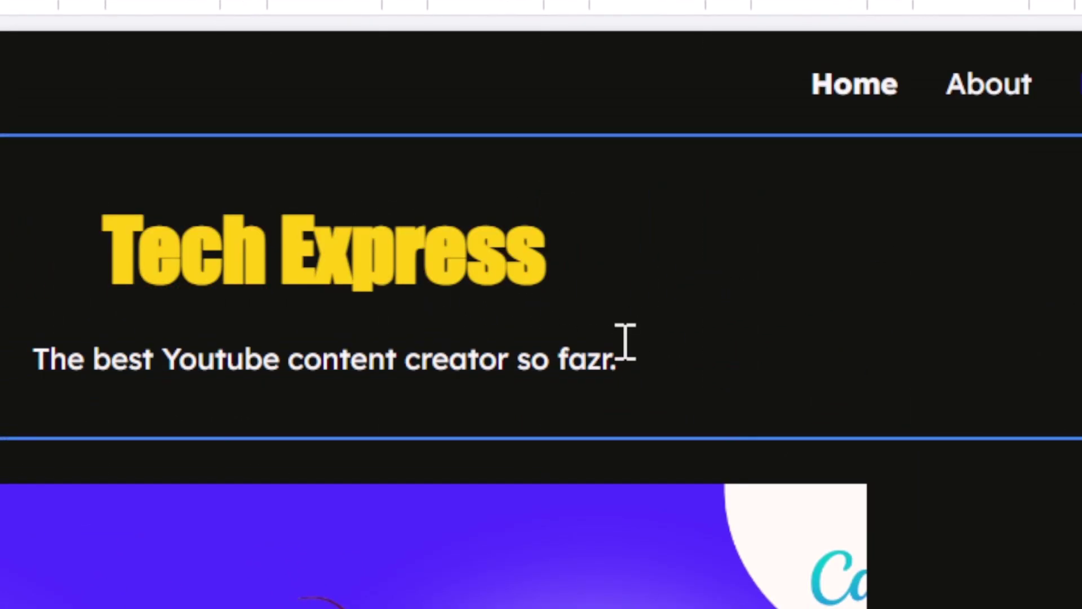
left_click_drag(413, 188, 212, 206)
Embed the Tech Express Tutorial presentation in the first work card.
scroll(801, 374, "down", 8)
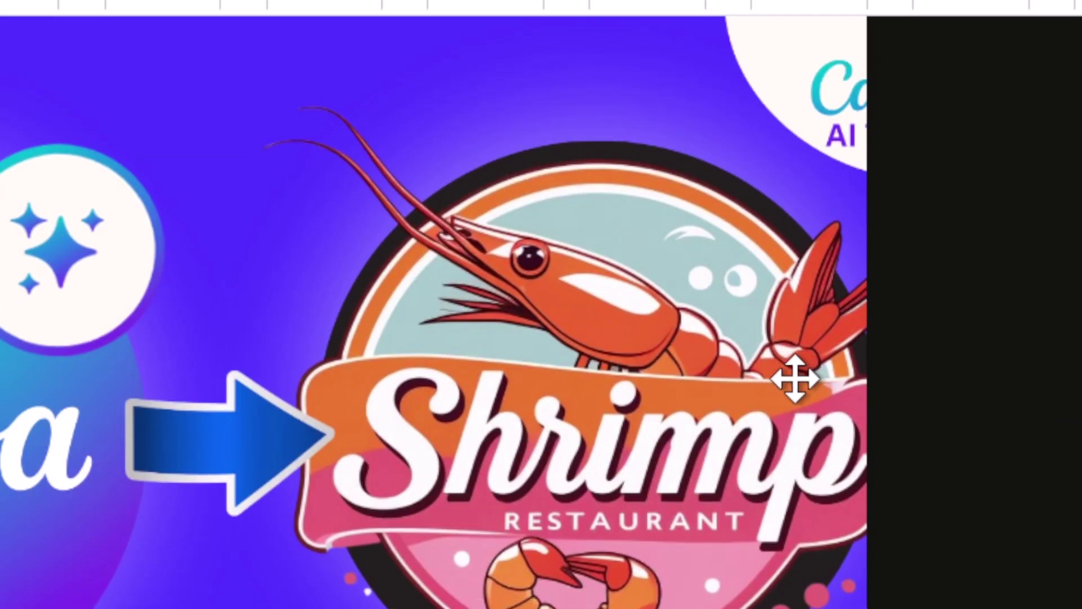
scroll(777, 428, "up", 3)
scroll(519, 503, "up", 3)
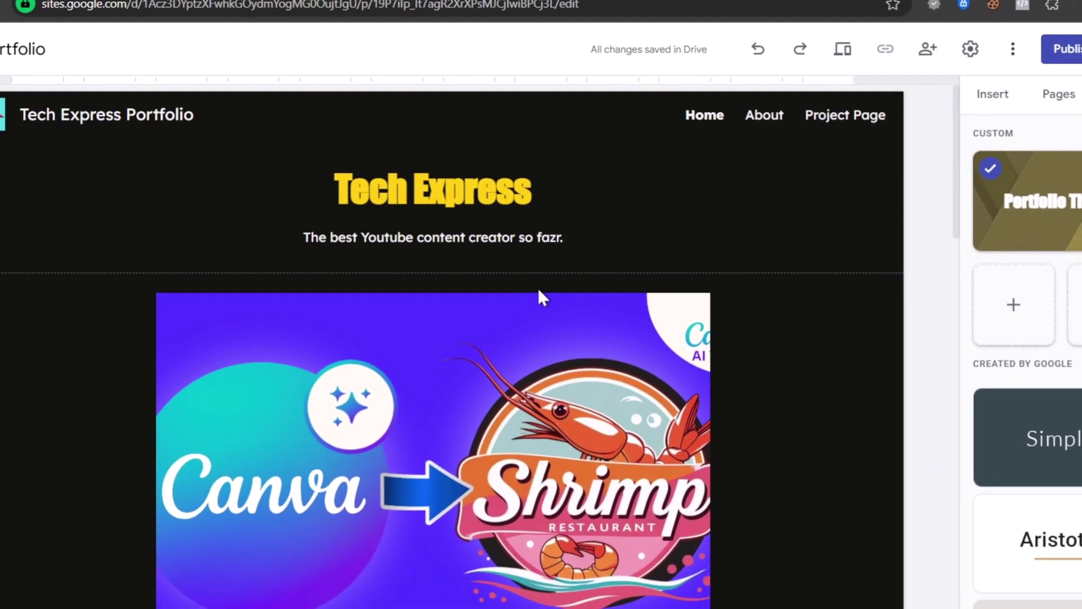
scroll(493, 316, "down", 10)
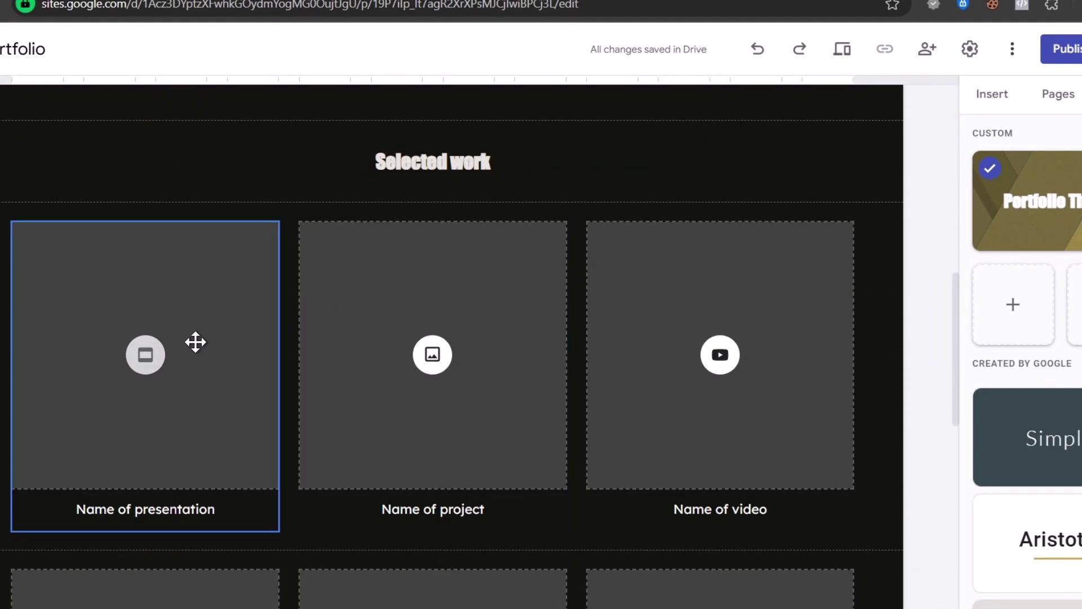
left_click(141, 356)
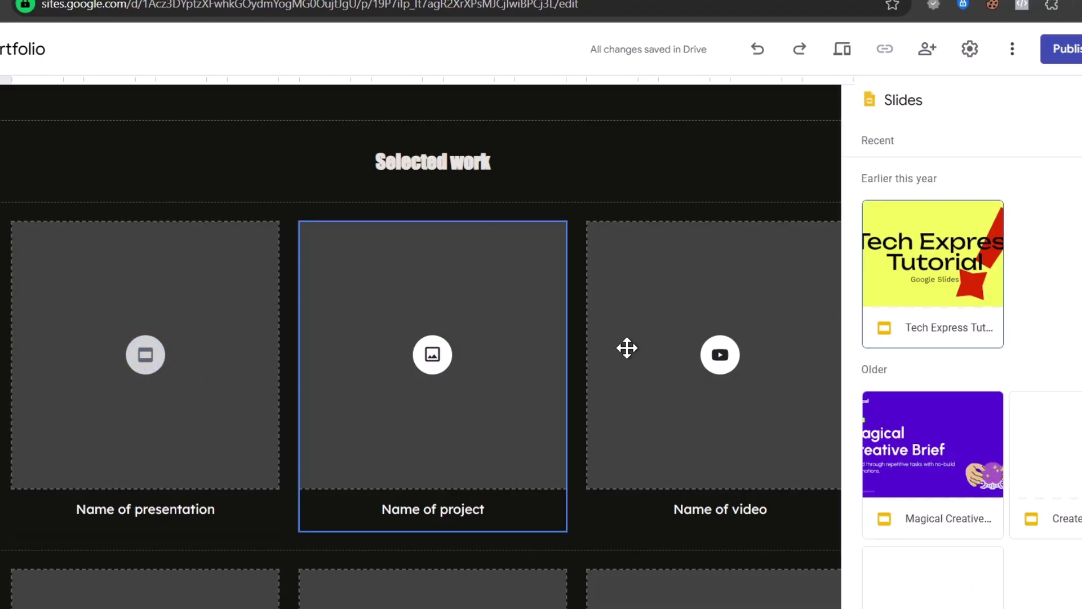
left_click(930, 285)
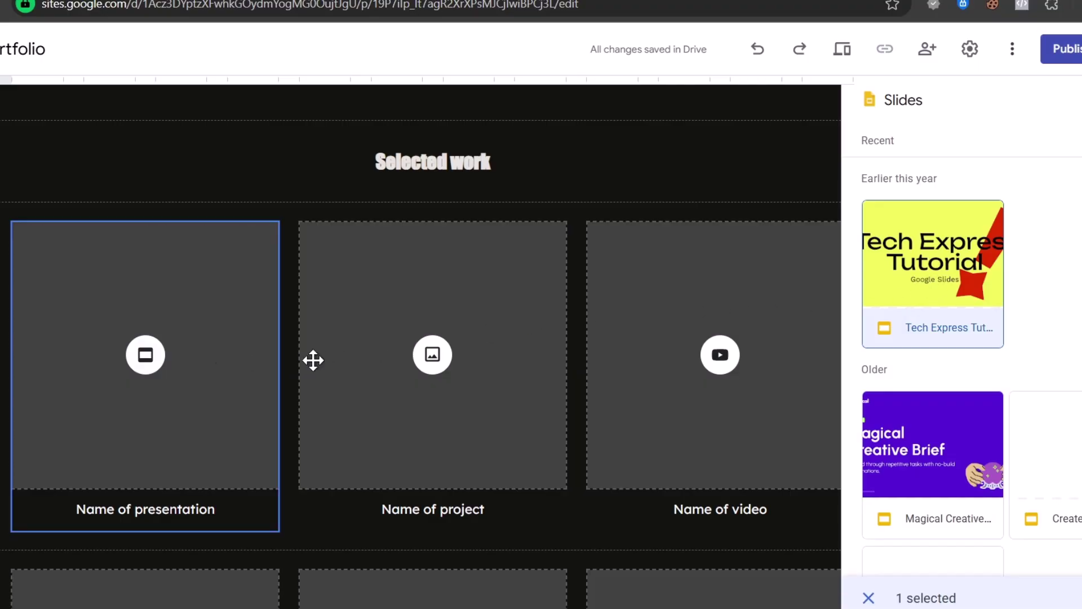
left_click(1071, 597)
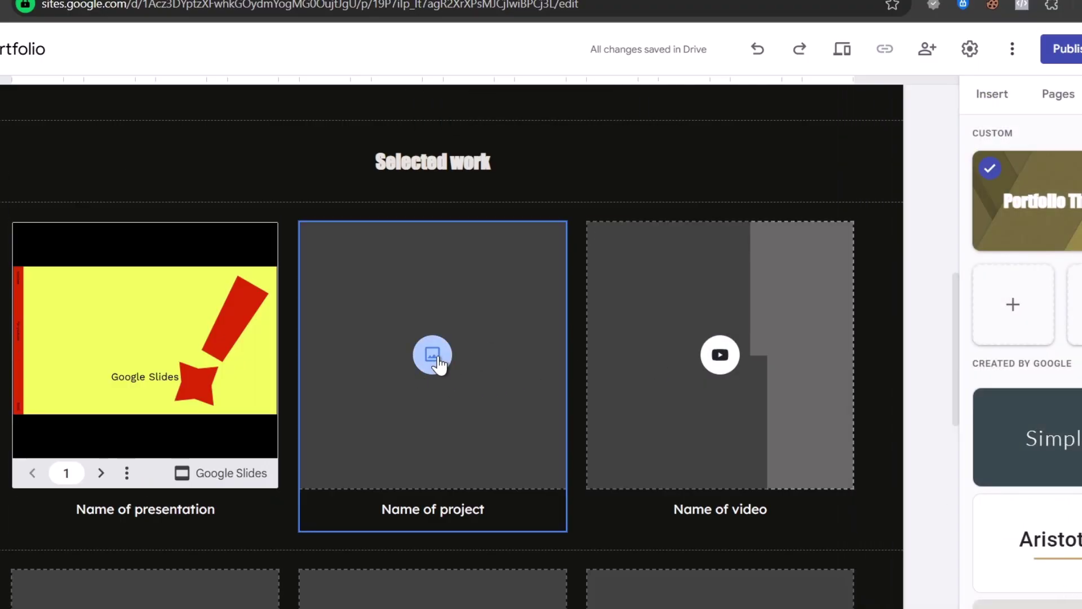
Upload the Paso a Paso image to the project card.
left_click(442, 362)
left_click(488, 409)
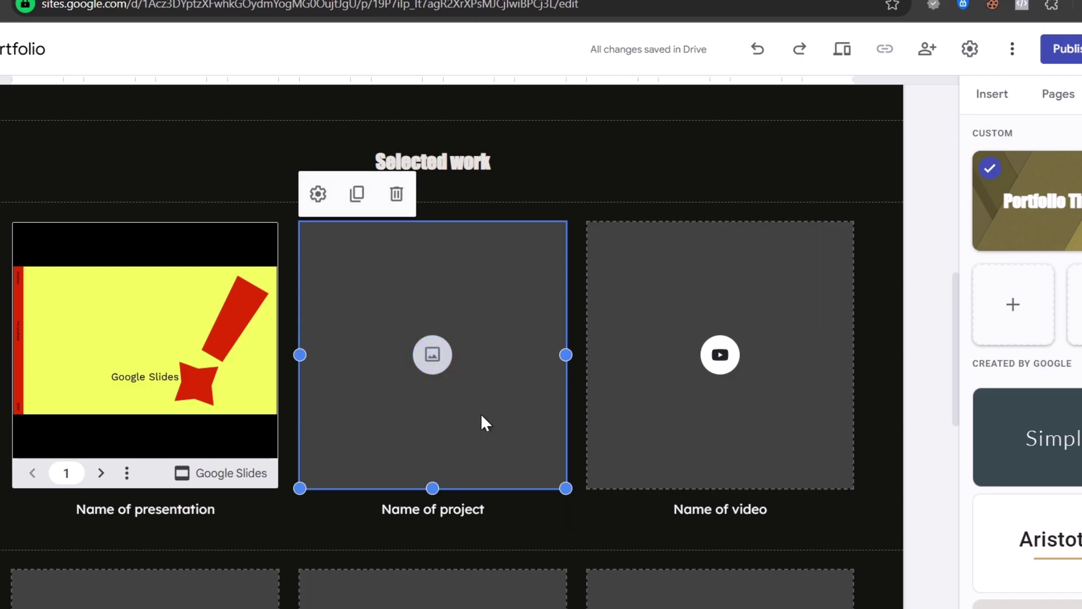
left_click(167, 248)
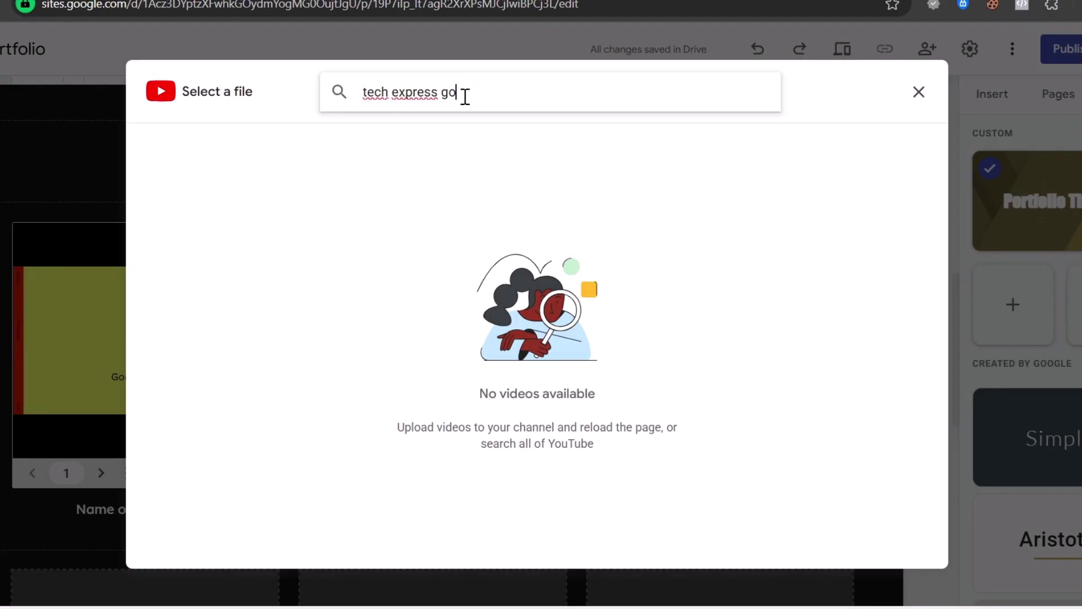
Search YouTube for 'tech express google site' and insert the How To Create A Free Website video.
type("express google site")
key("Return")
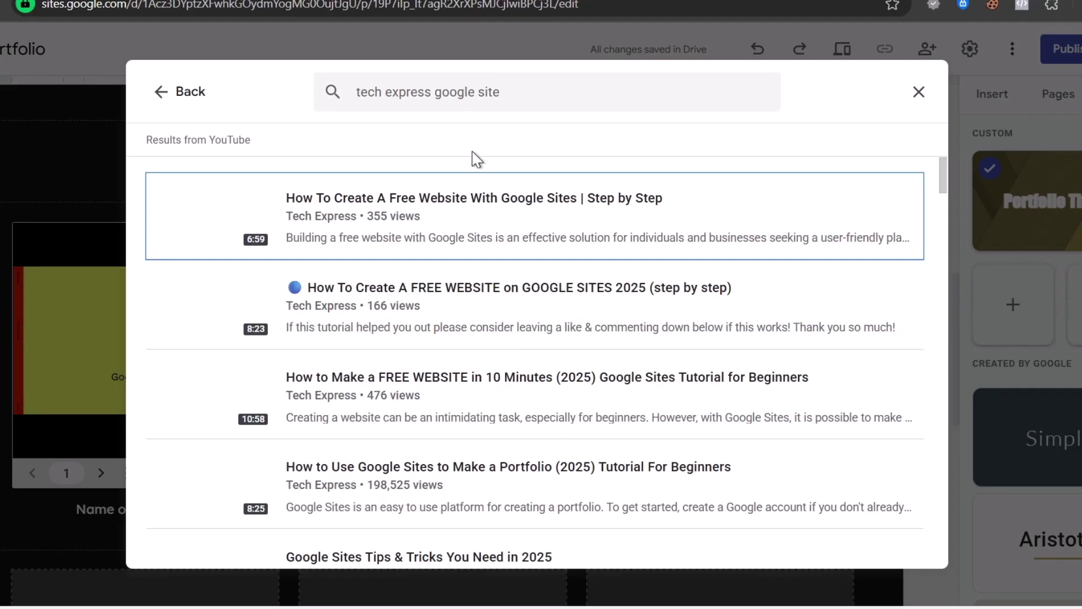
left_click(481, 227)
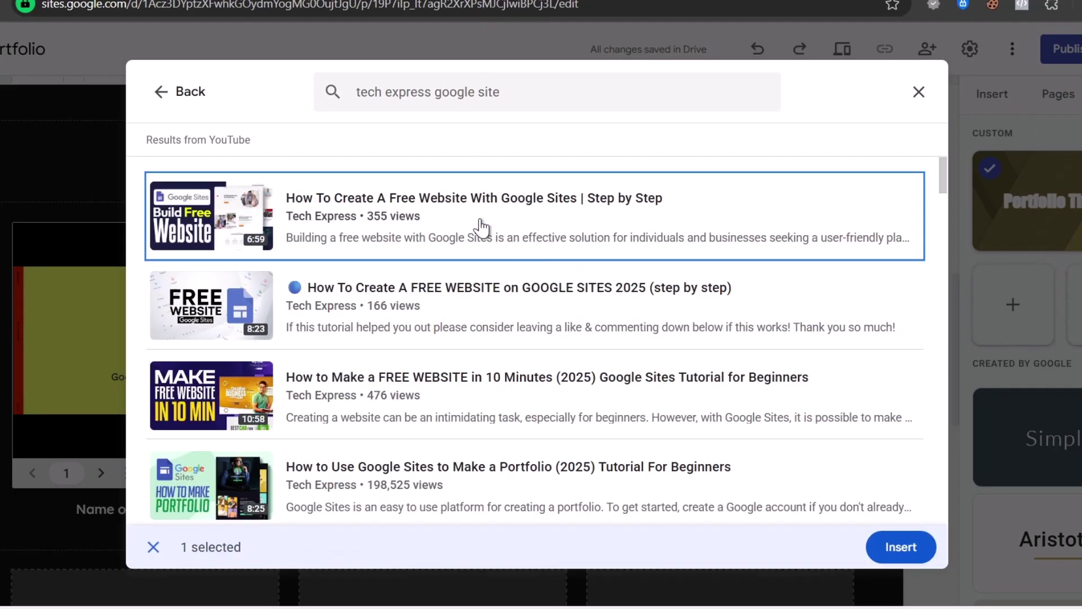
left_click(911, 550)
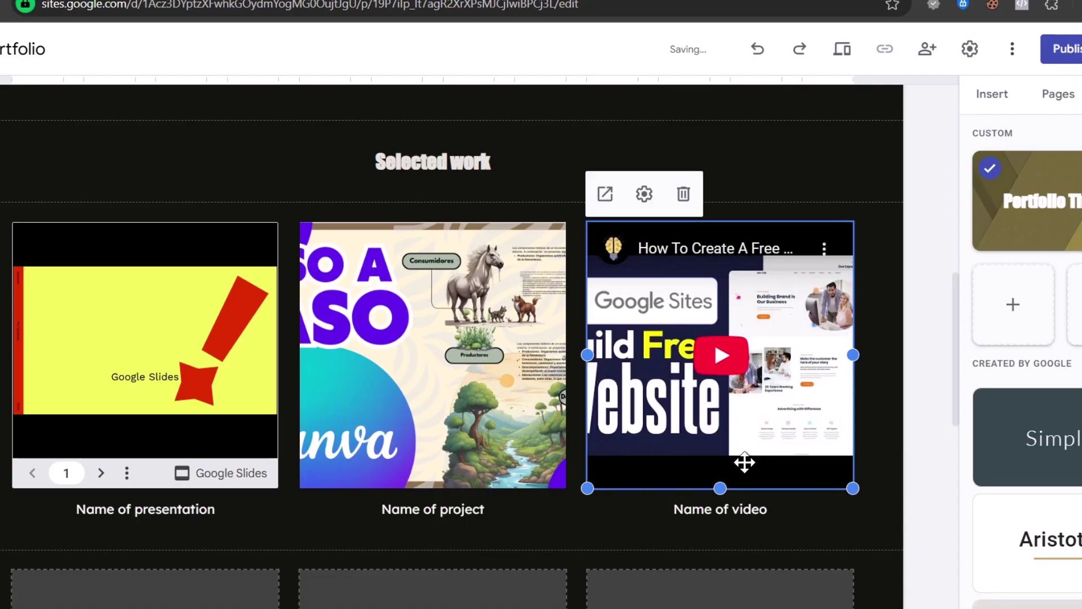
Insert the How To Use Google Sites 2025 video from a 'tech express google sites' search.
scroll(329, 516, "down", 8)
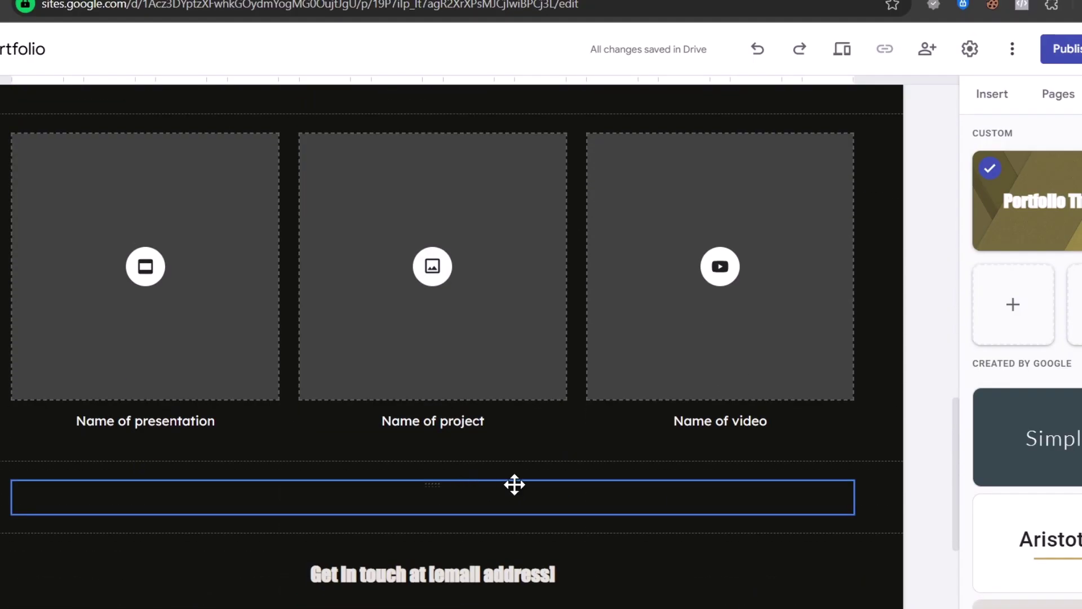
scroll(514, 485, "up", 4)
left_click(719, 479)
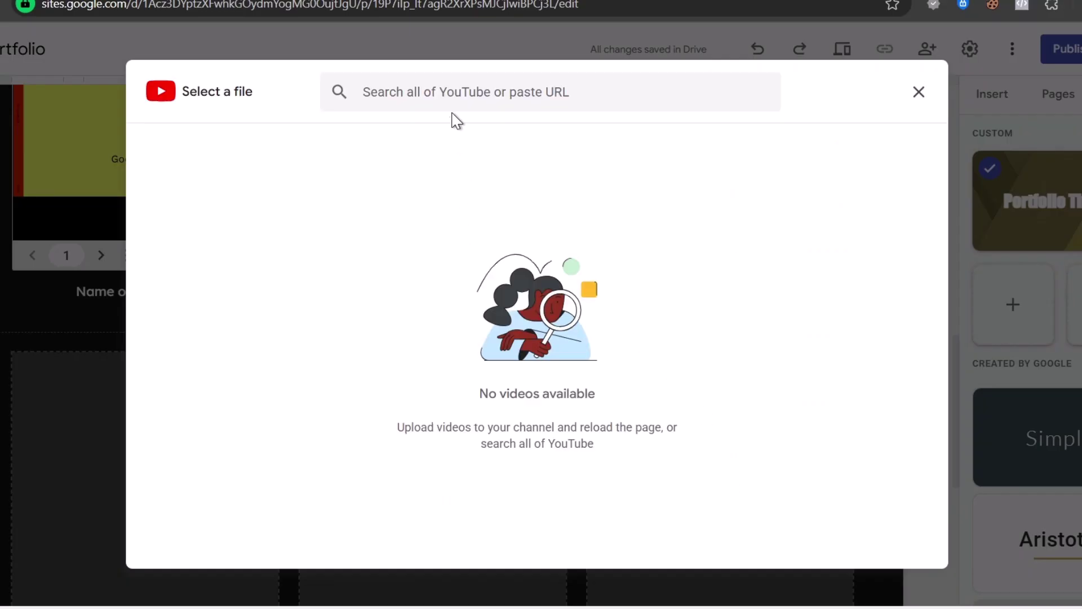
left_click(463, 97)
type("tech express")
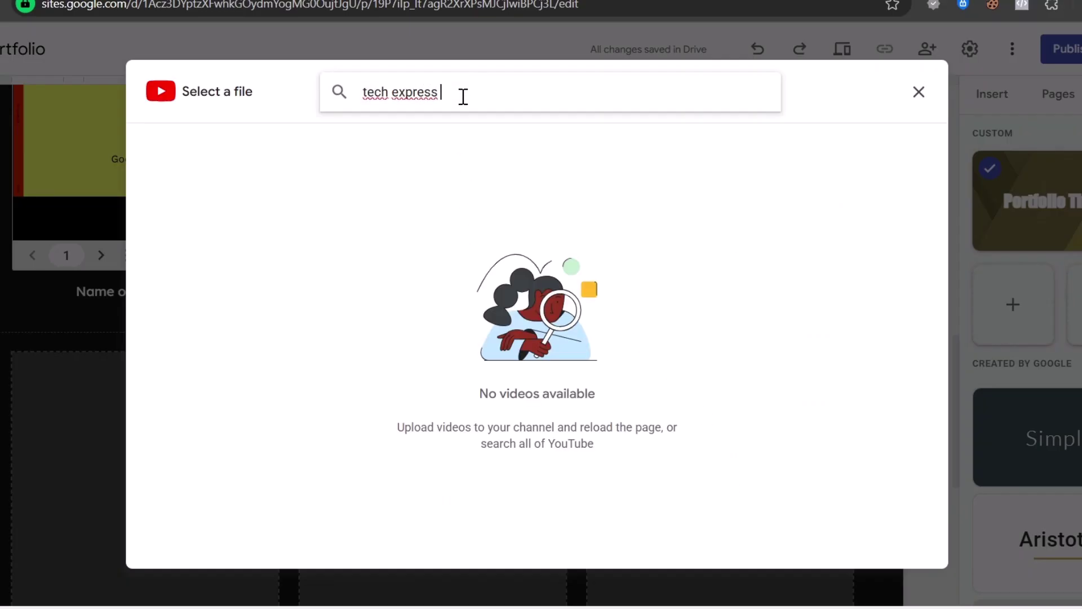
type(" google sites")
key("Return")
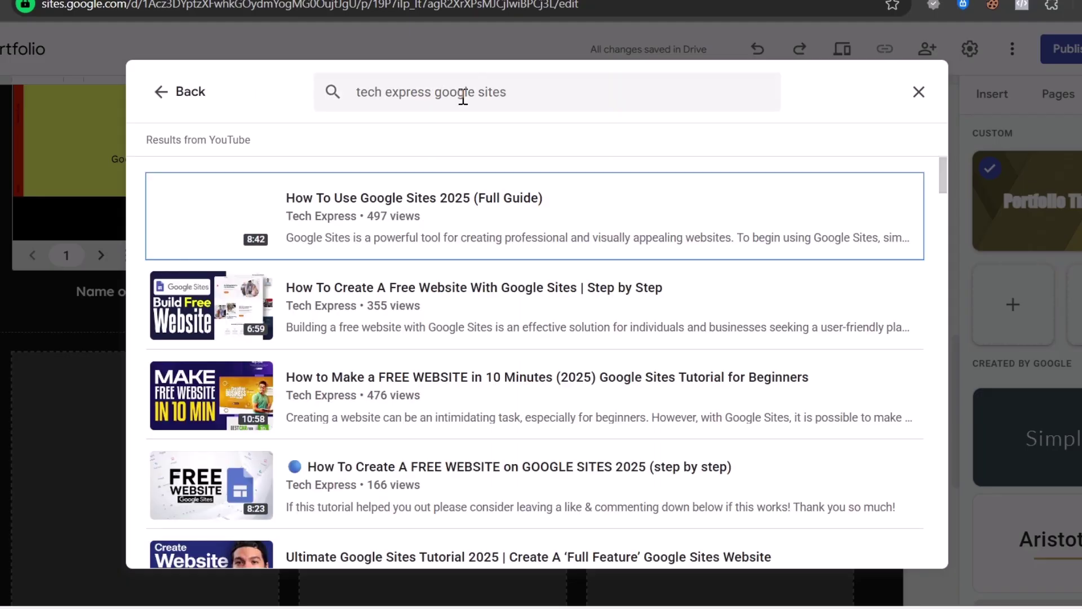
left_click(227, 224)
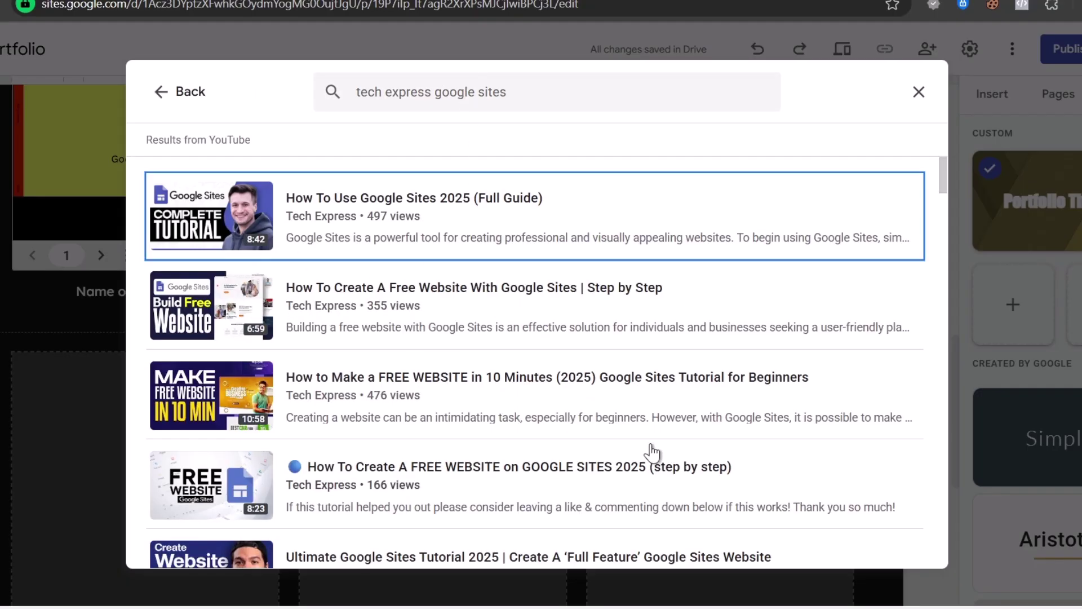
left_click(900, 548)
Try uploading an image to the second-row project card.
left_click(468, 447)
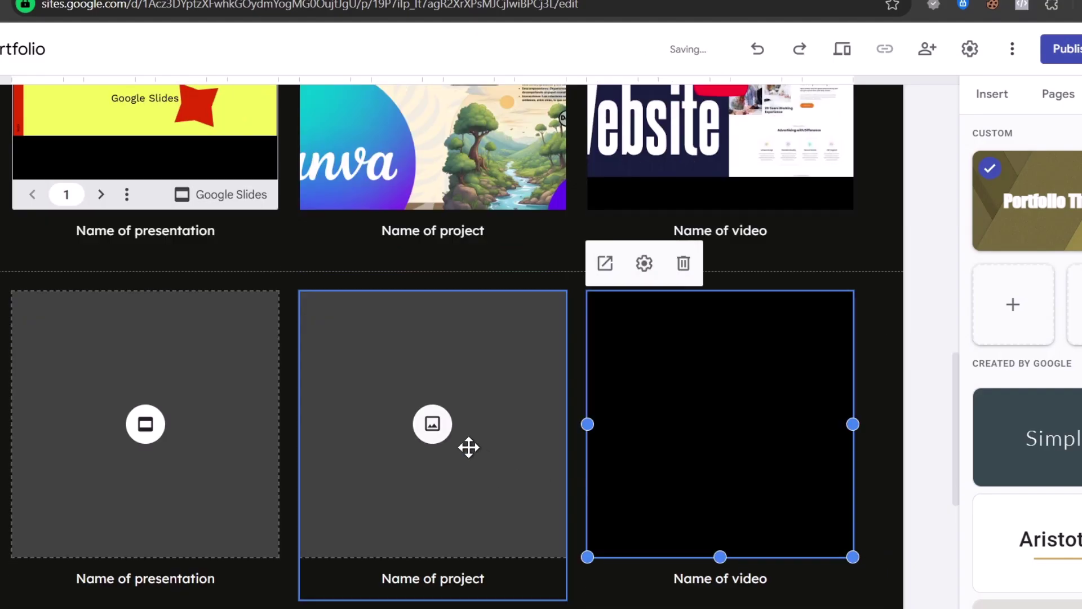
left_click(432, 424)
left_click(495, 484)
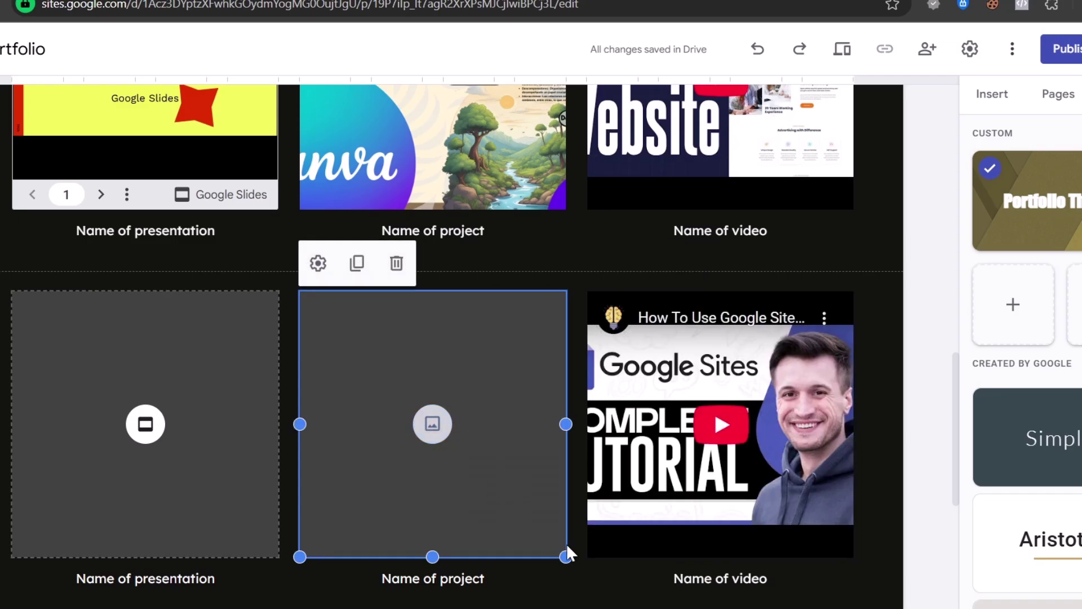
left_click(285, 87)
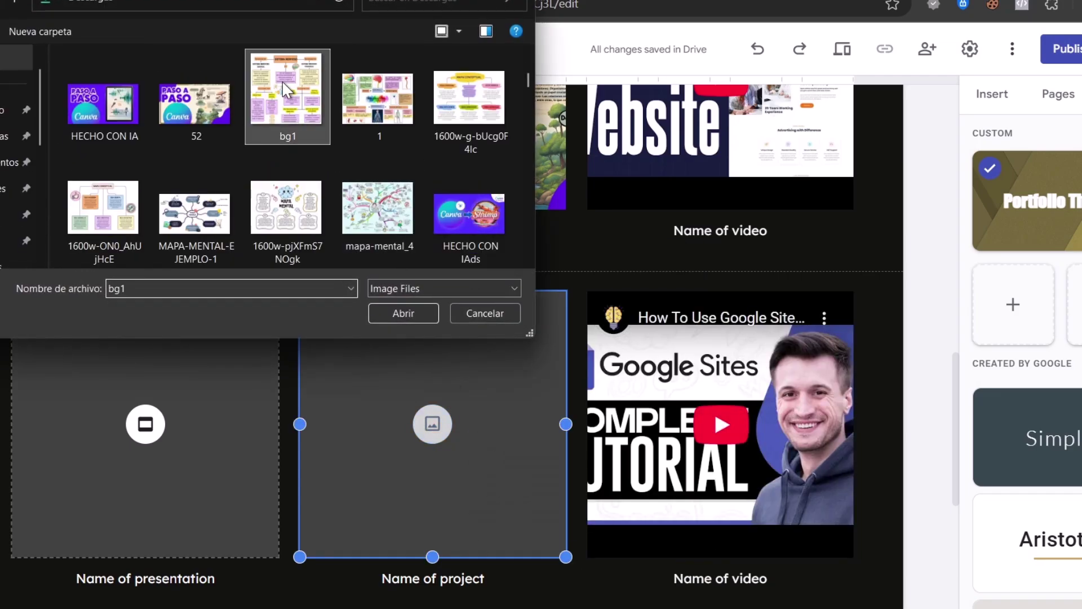
left_click(195, 217)
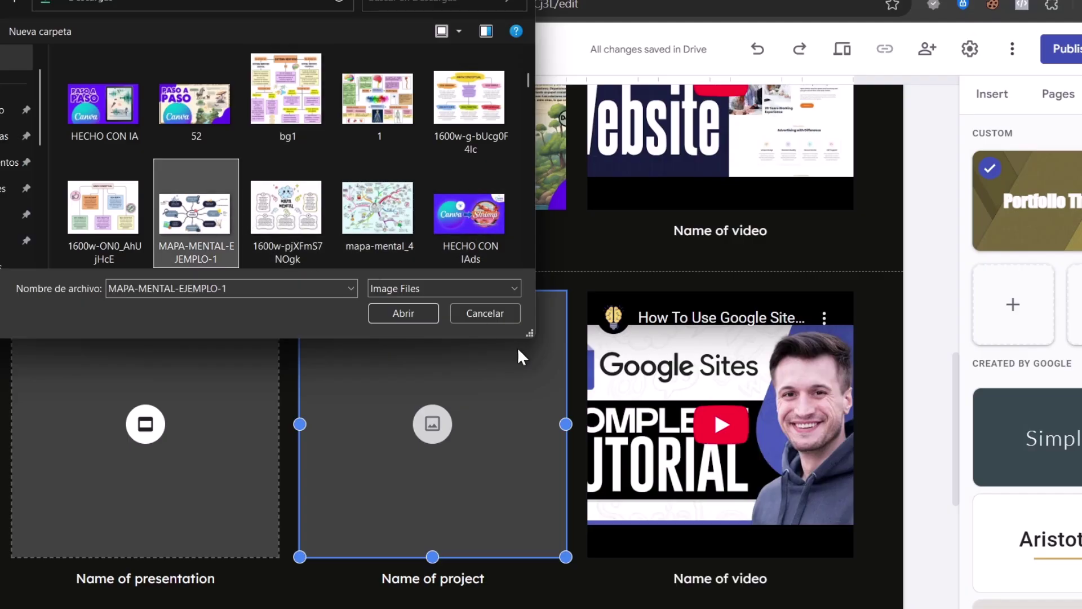
left_click(95, 241)
left_click(406, 313)
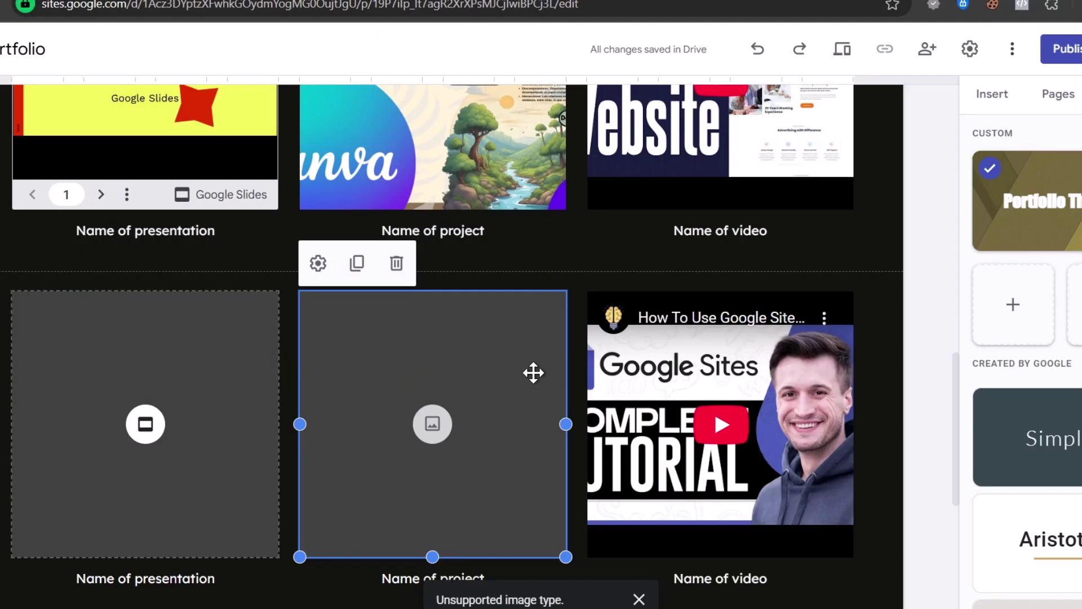
Retry the project image with the file named 1, which is rejected as unsupported.
left_click(451, 431)
left_click(510, 480)
left_click(197, 217)
left_click(376, 208)
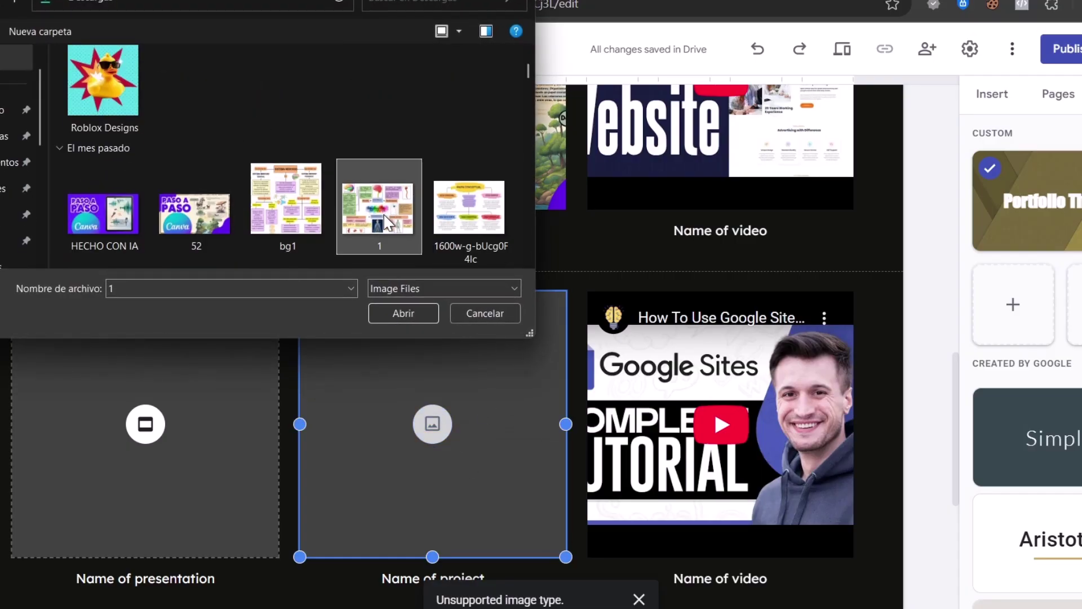
left_click(402, 312)
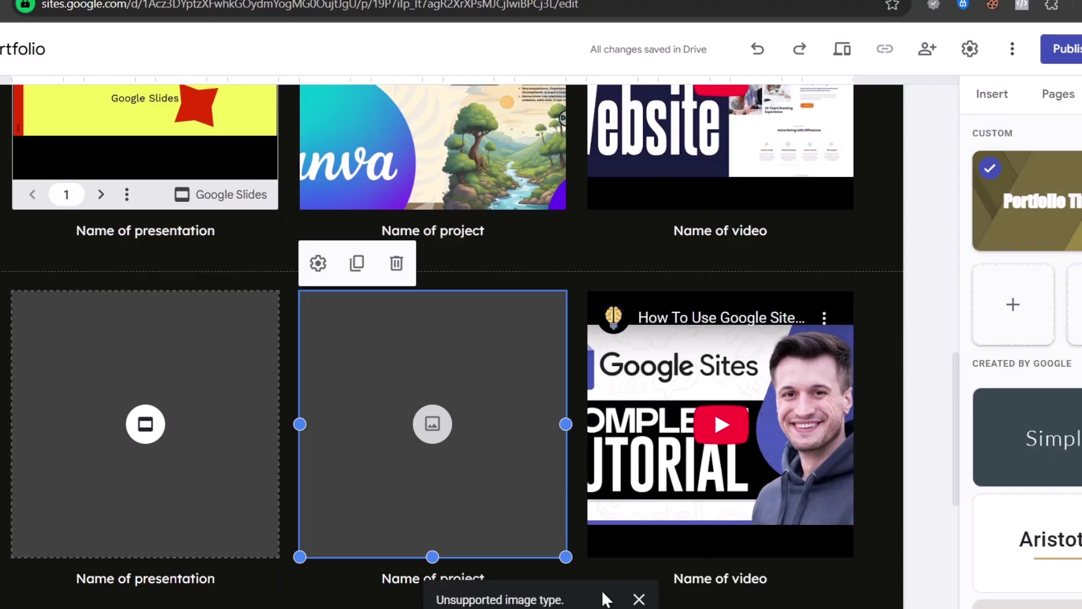
scroll(657, 486, "up", 4)
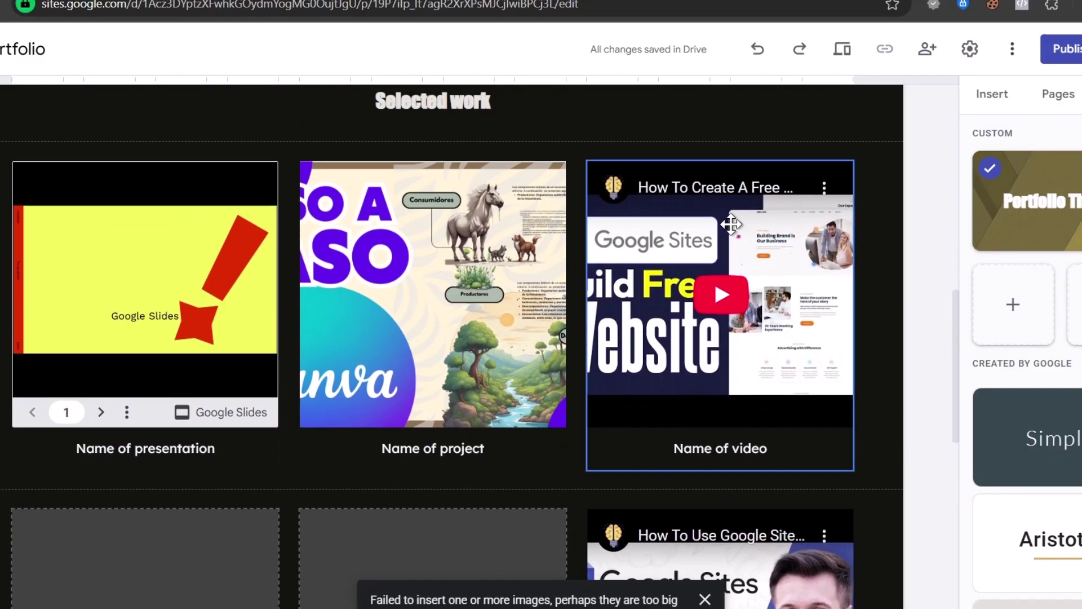
Change the video caption to 'Create a Website on Google Sites' with 'Full Tutorial' on a second line.
left_click(722, 446)
triple_click(721, 449)
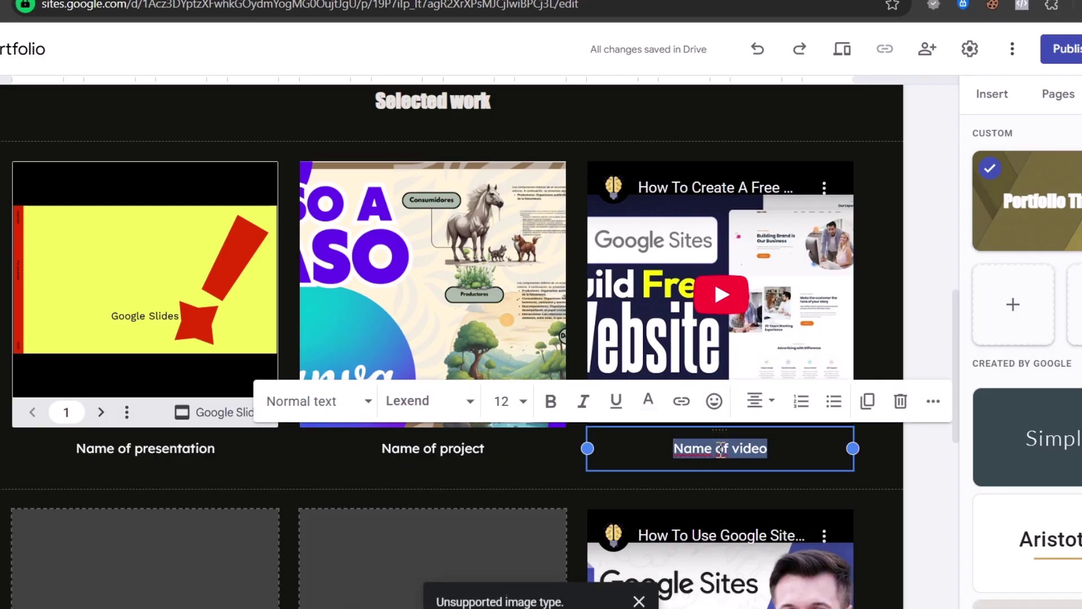
type("Create a Website on S")
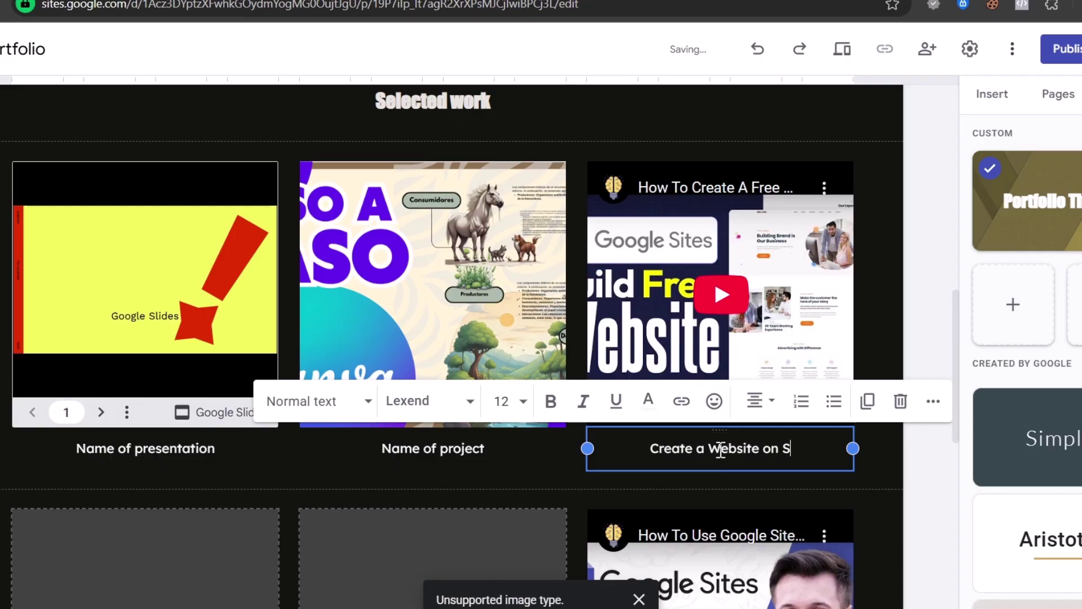
key("BackSpace")
type("Google s")
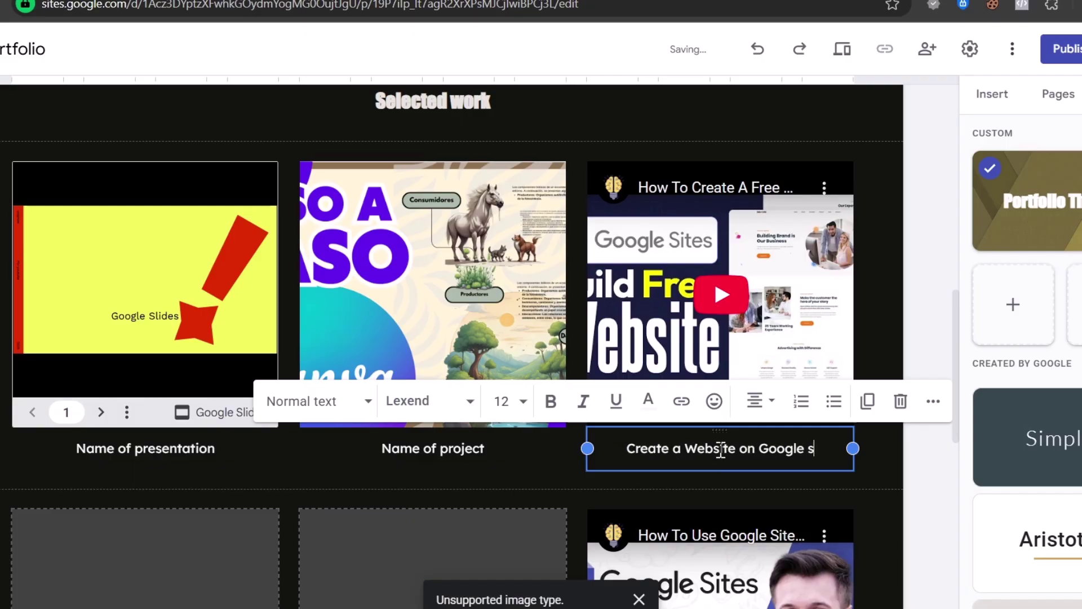
type("iesites Tu")
key("BackSpace")
key("BackSpace")
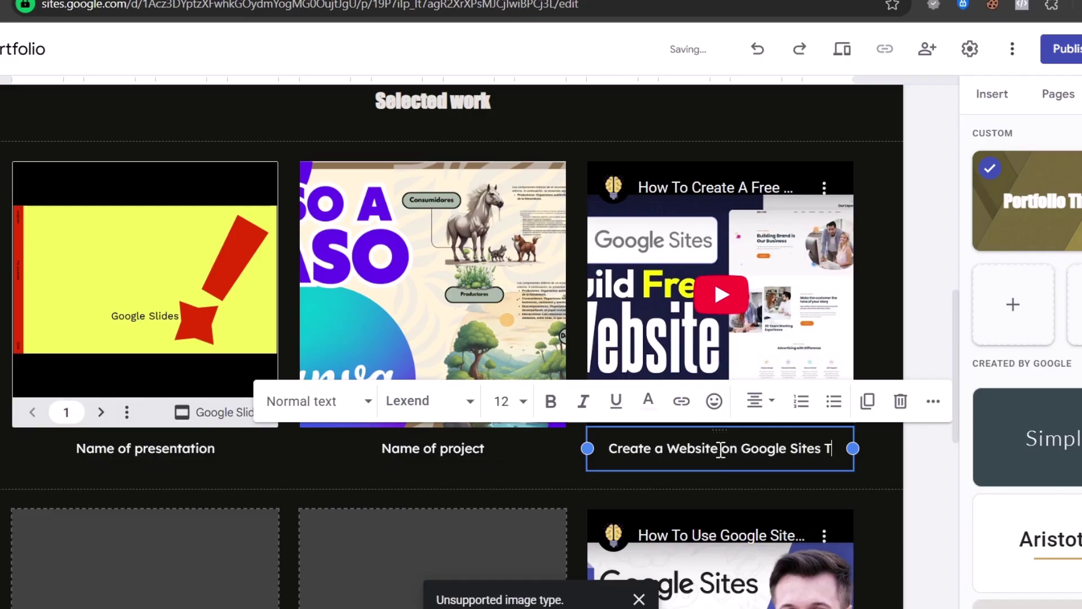
type("Full Tutorial")
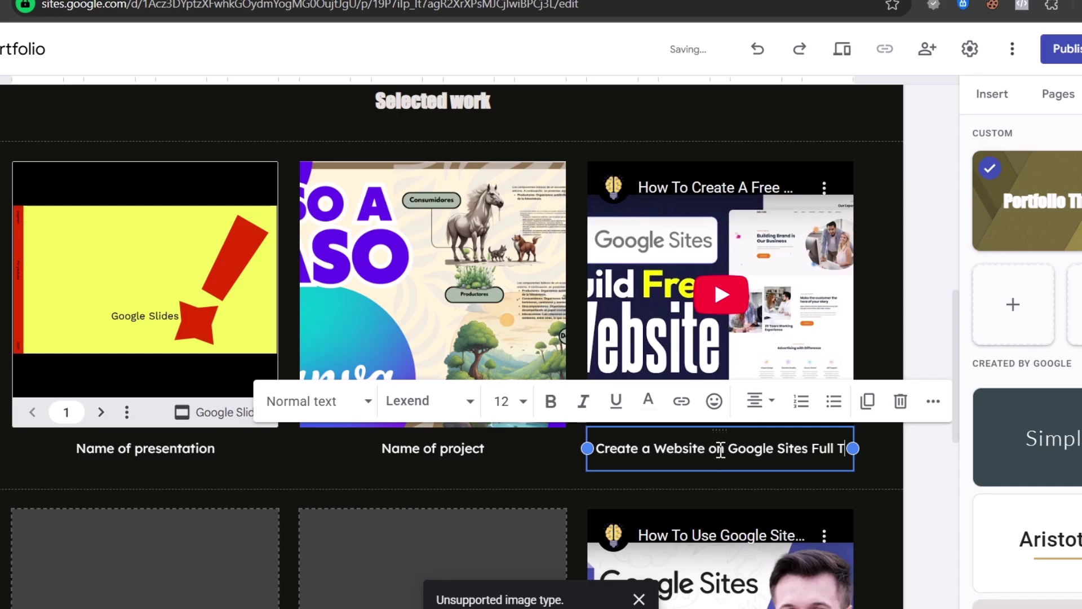
left_click(819, 449)
key("Return")
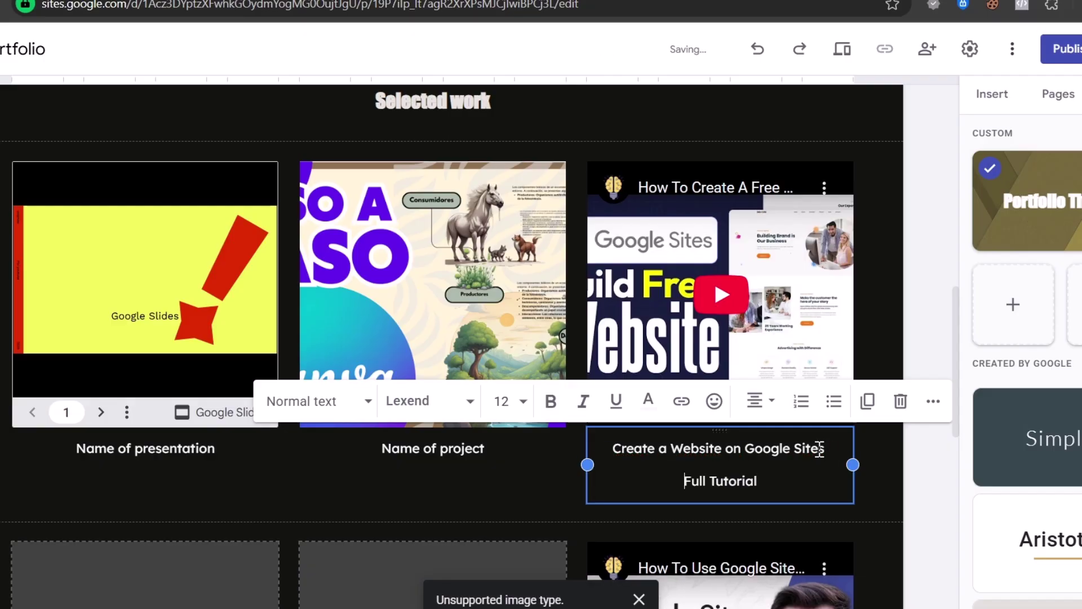
left_click(900, 451)
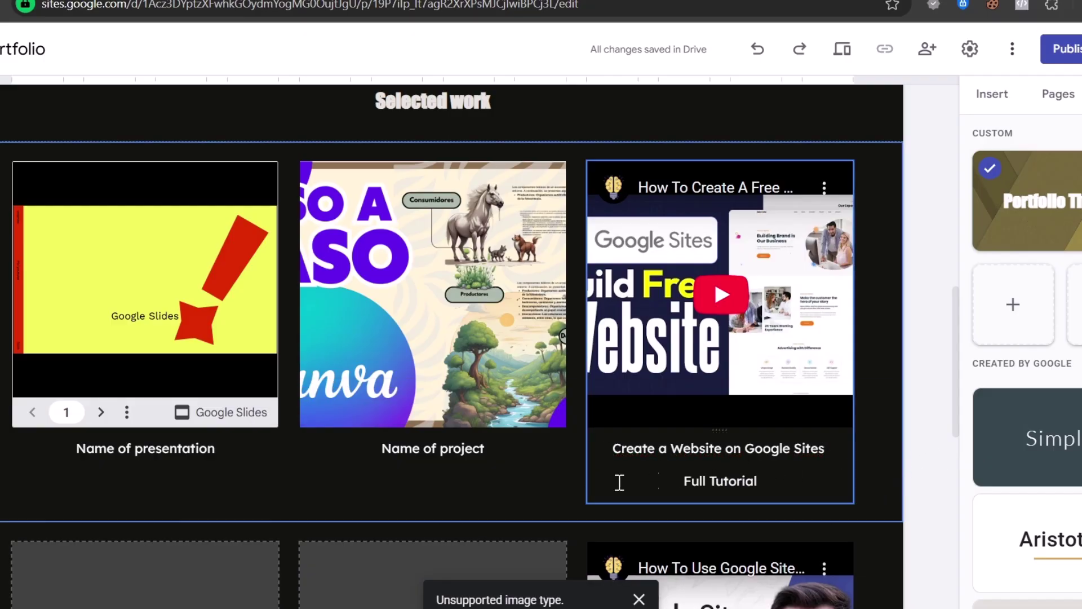
Rename the other two captions to 'Youtube Thumbnails' and 'Presentations'.
double_click(452, 454)
type("Youtube Thumbnails")
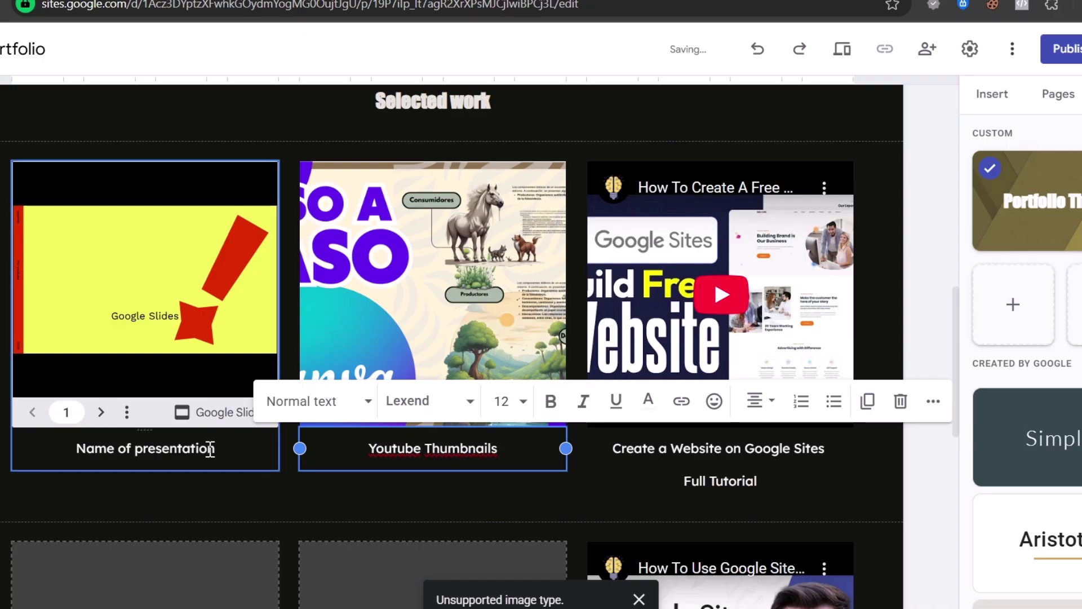
triple_click(196, 454)
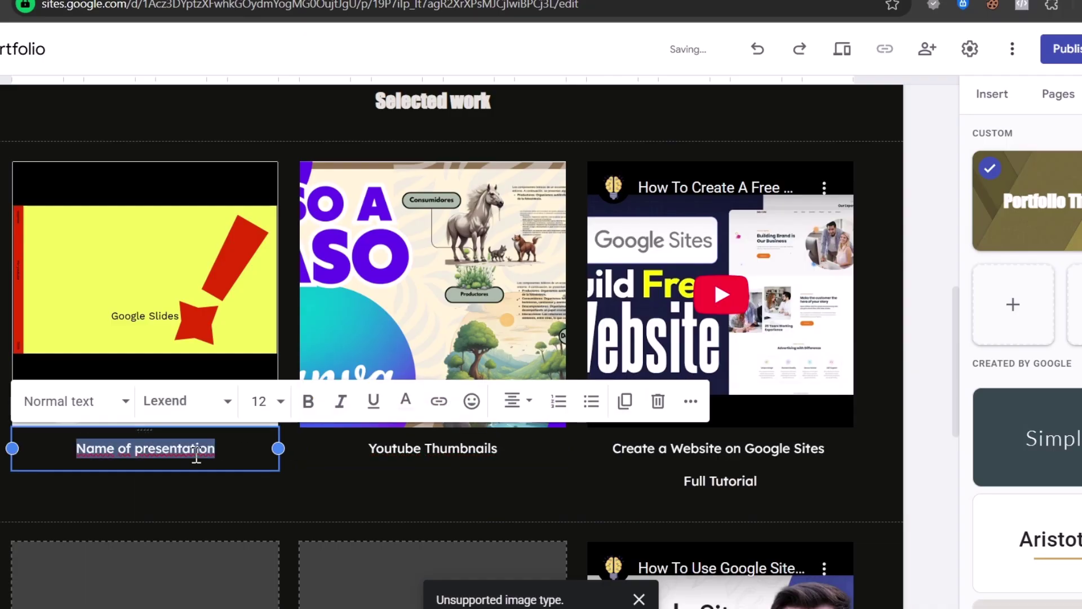
type("Pres")
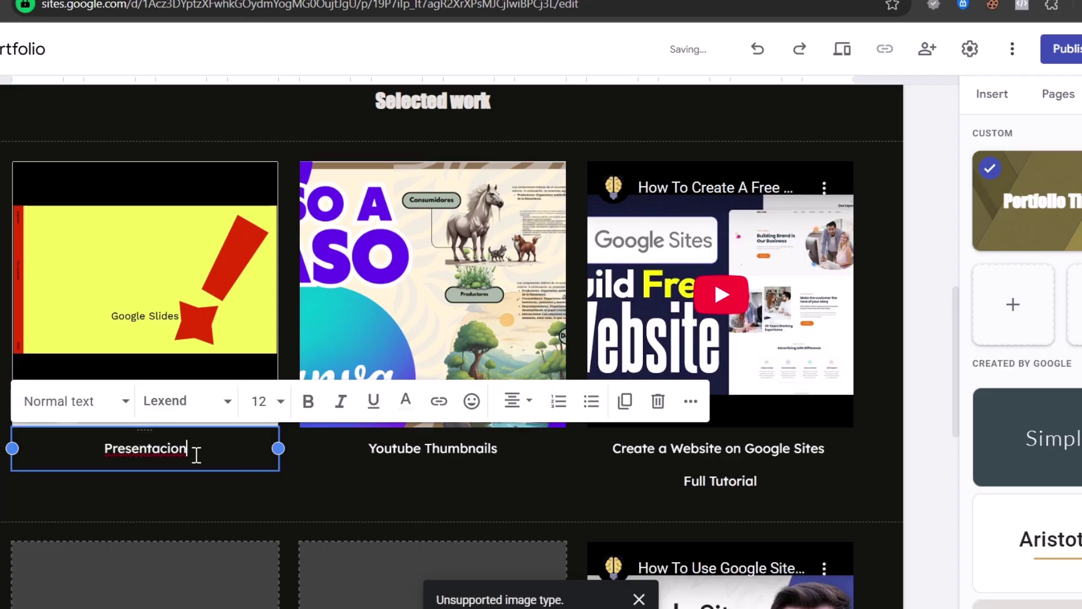
left_click(336, 509)
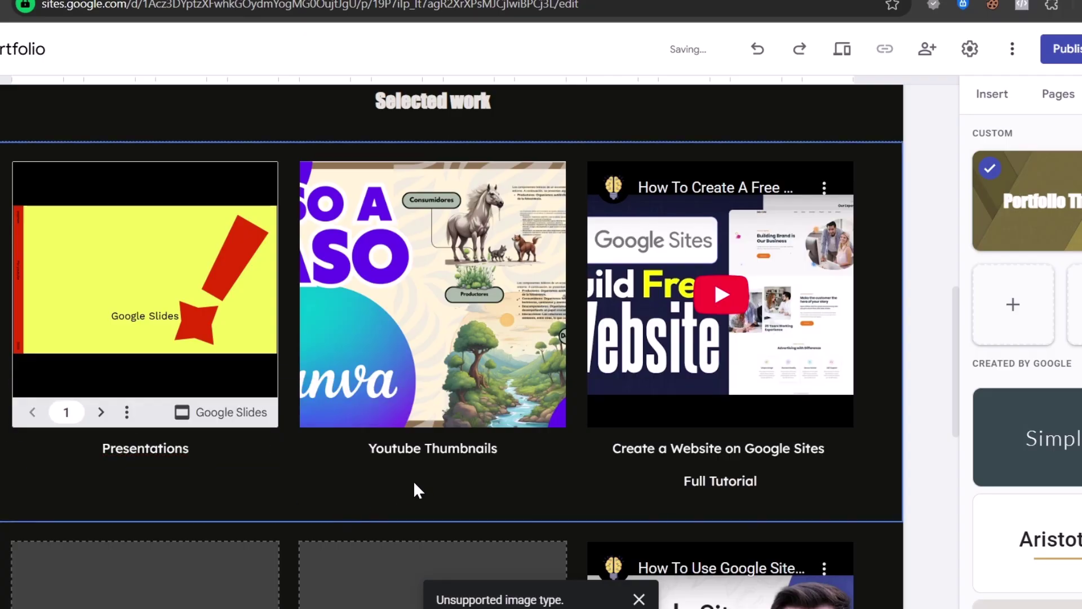
Scroll through the Home page, then go to the About page.
scroll(414, 481, "down", 4)
scroll(414, 481, "down", 7)
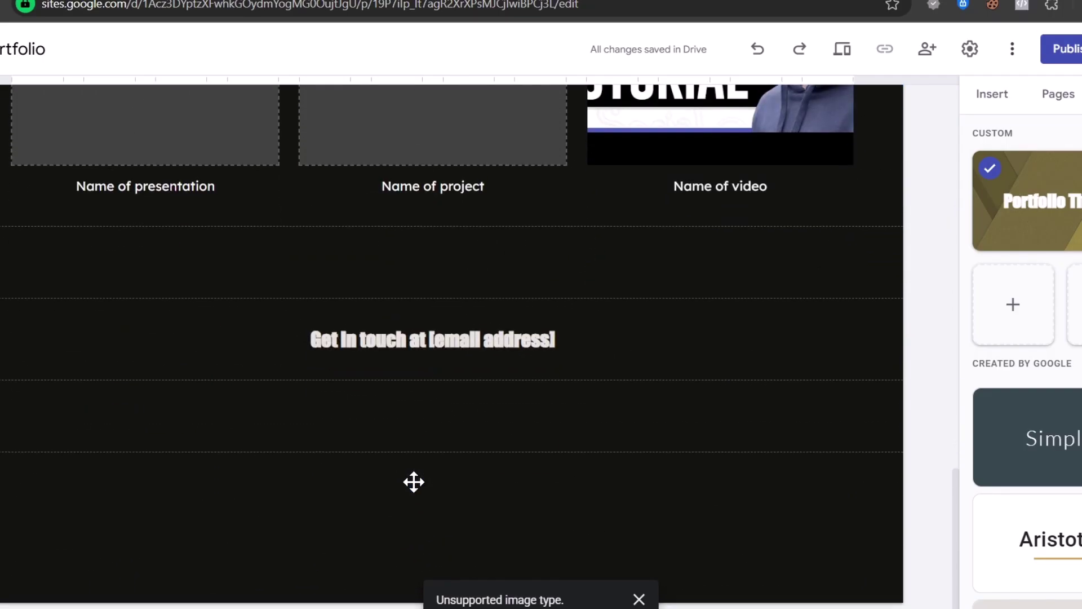
scroll(414, 482, "up", 20)
scroll(413, 482, "down", 10)
scroll(413, 482, "down", 10)
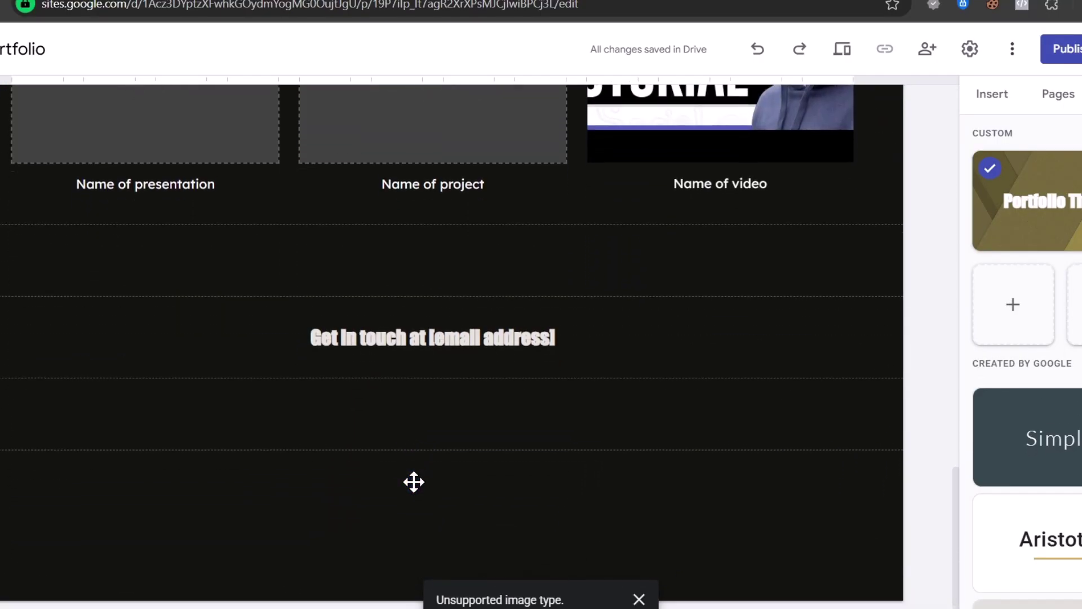
scroll(713, 496, "up", 20)
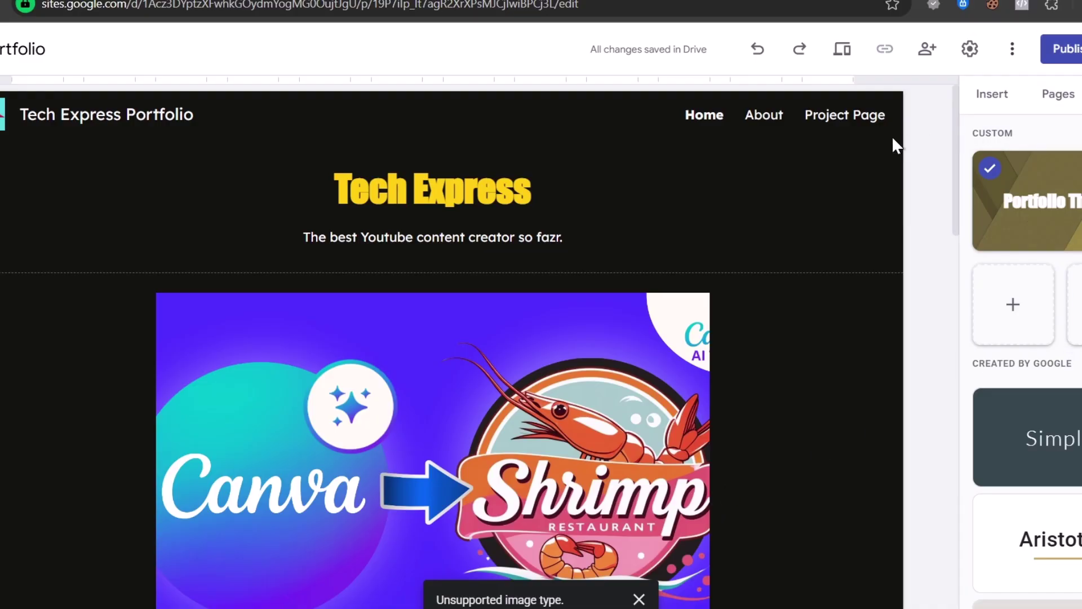
left_click(770, 118)
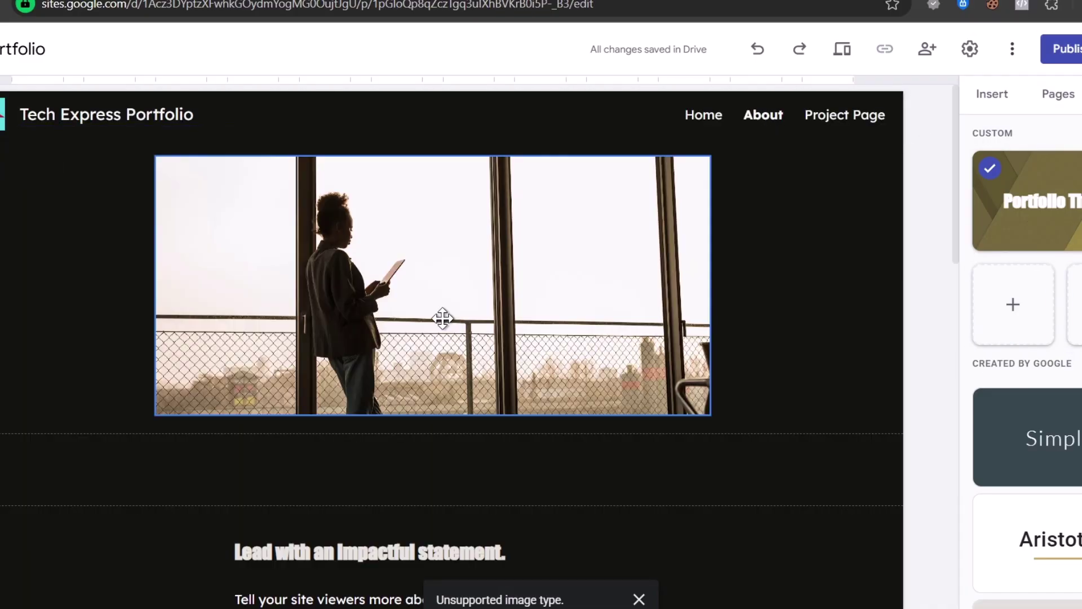
Go to the Project Page with its [Project Name] placeholder.
scroll(510, 276, "down", 15)
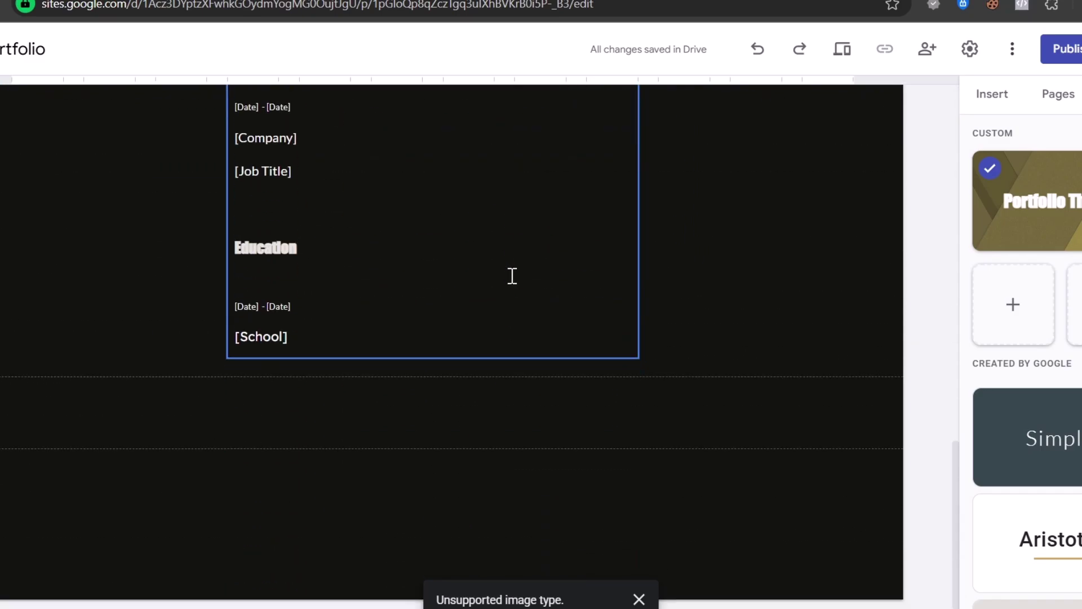
scroll(513, 276, "up", 6)
scroll(512, 276, "up", 10)
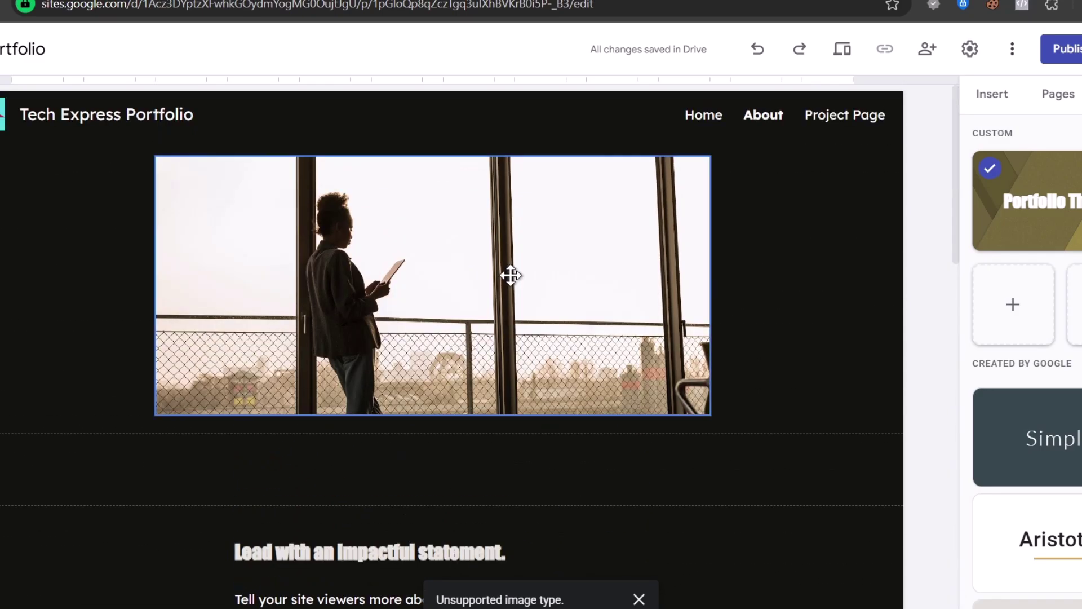
left_click(854, 113)
scroll(532, 500, "down", 10)
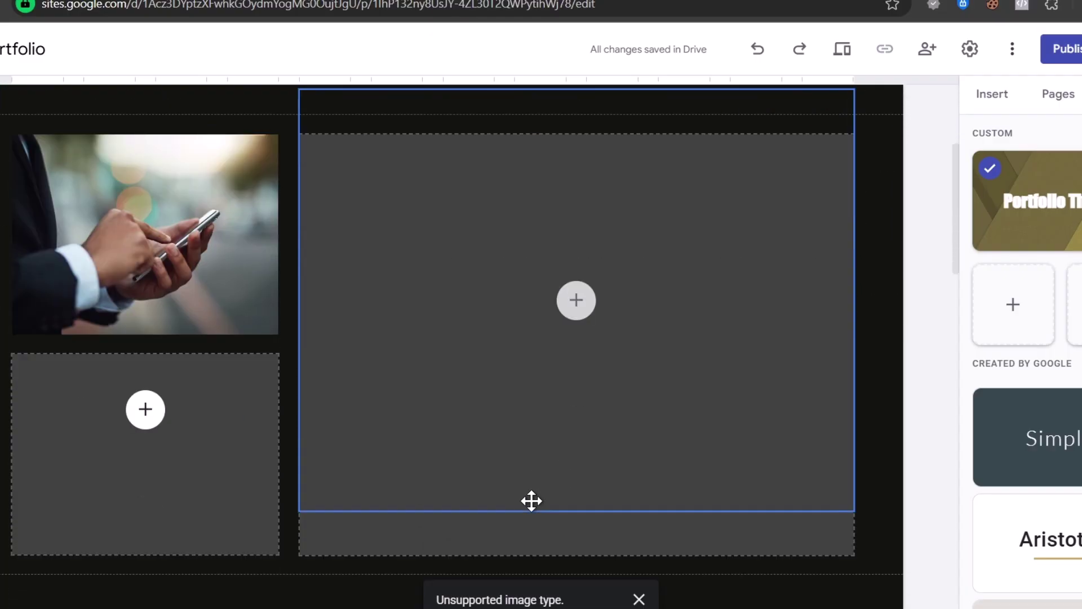
scroll(532, 507, "up", 10)
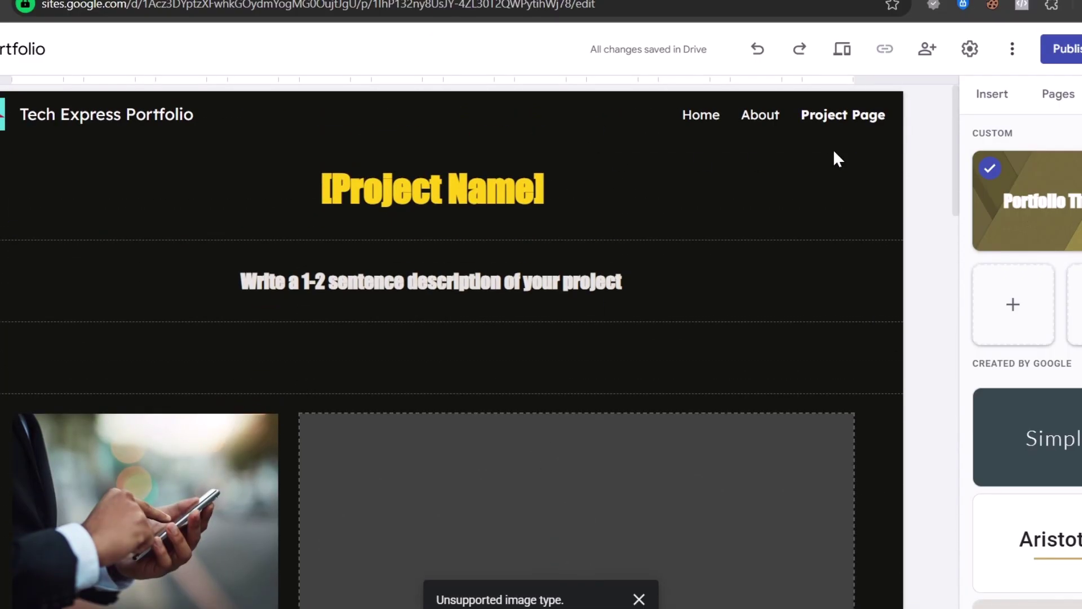
Rename the Project Page to Youtube and change its title to 'Tech Express'.
left_click(1059, 96)
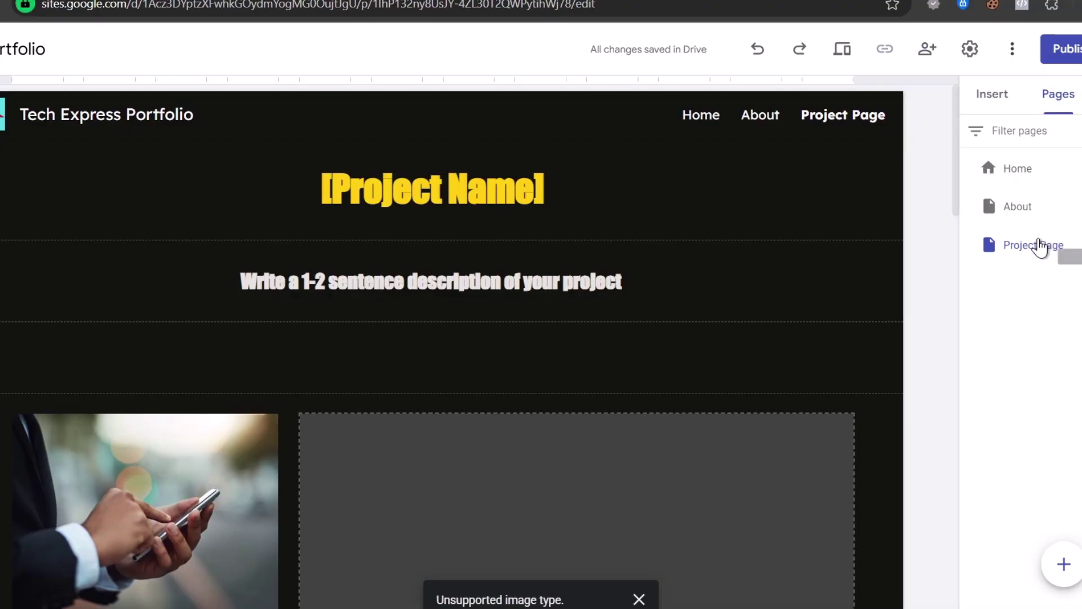
double_click(1040, 246)
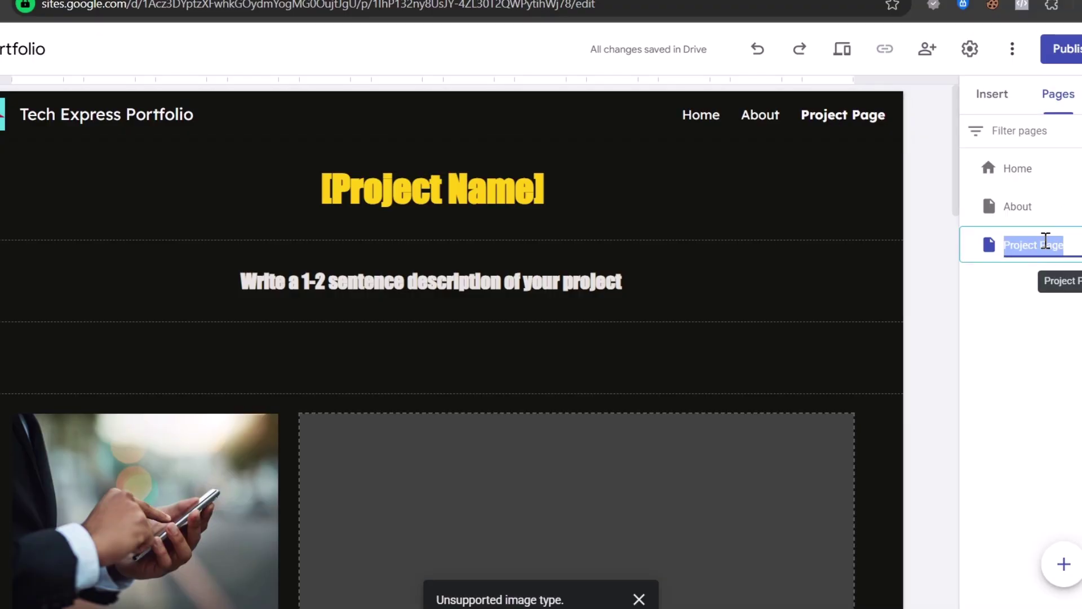
type("Youtube")
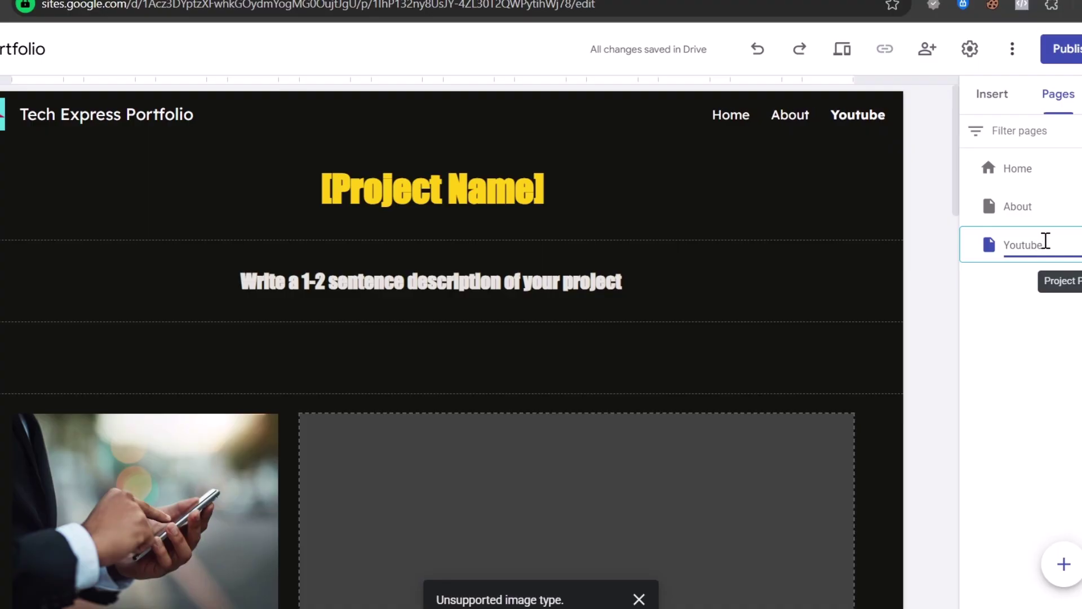
left_click(498, 200)
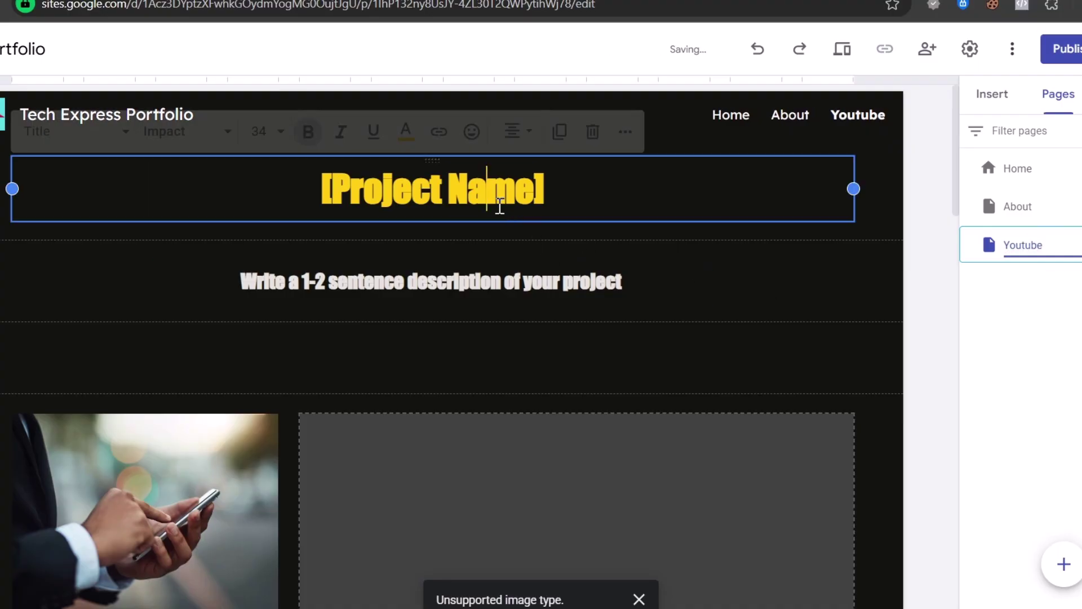
triple_click(498, 200)
type("Y")
type("ech ")
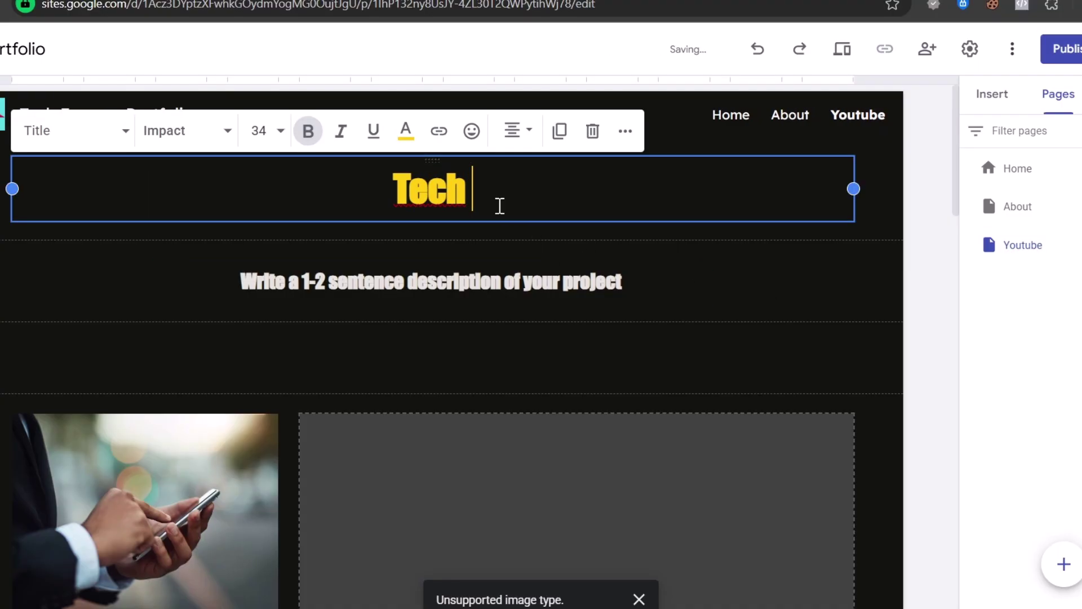
type("Express")
Replace the description with 'A youtube channel created to help people around the world'.
left_click(561, 276)
triple_click(561, 277)
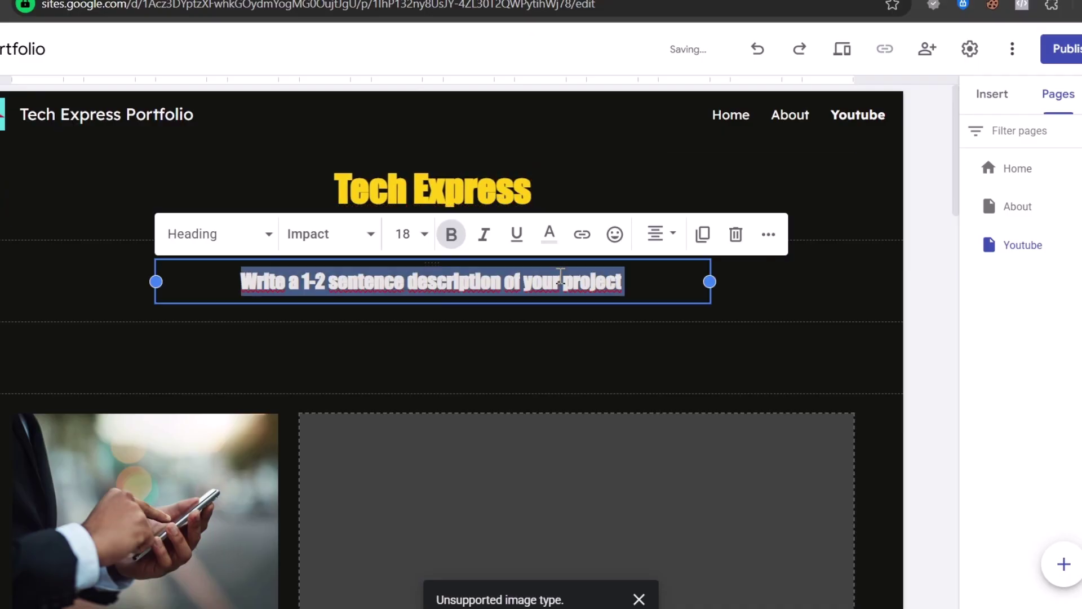
type("A youtube channe")
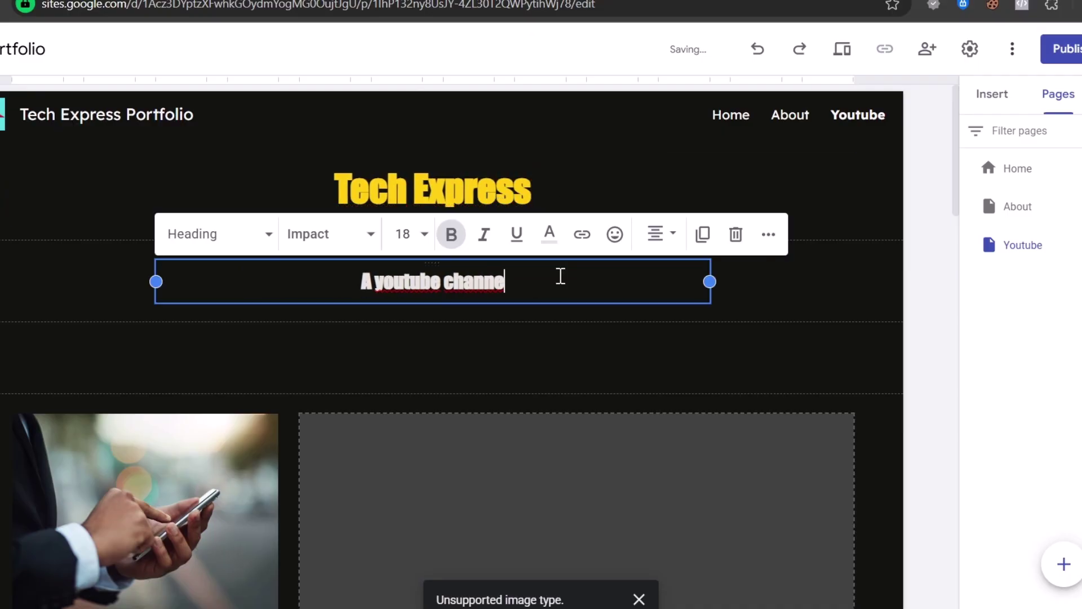
type("l created to ")
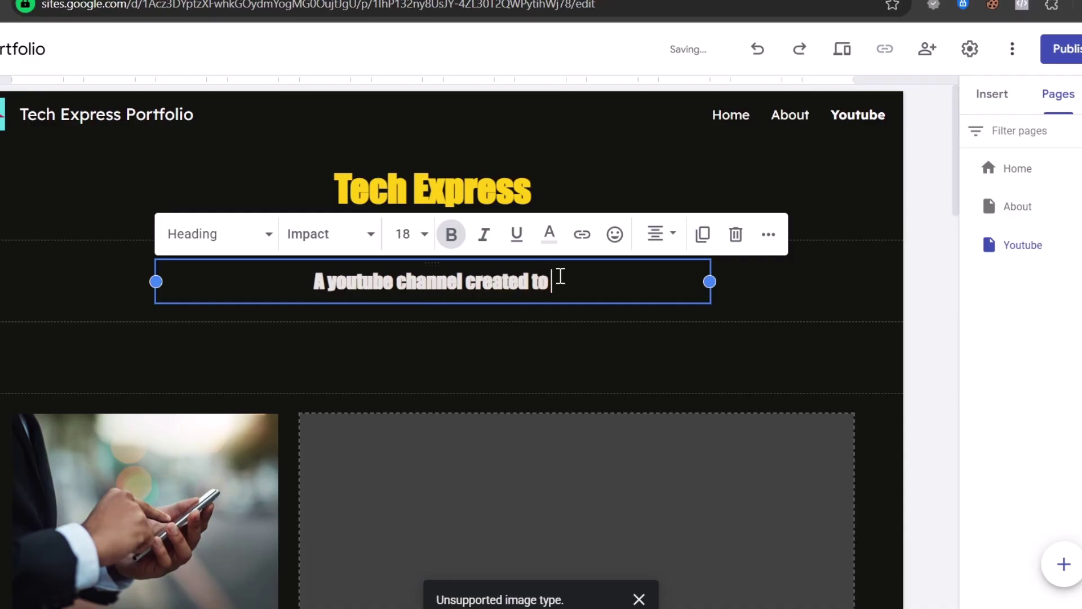
type("help peop")
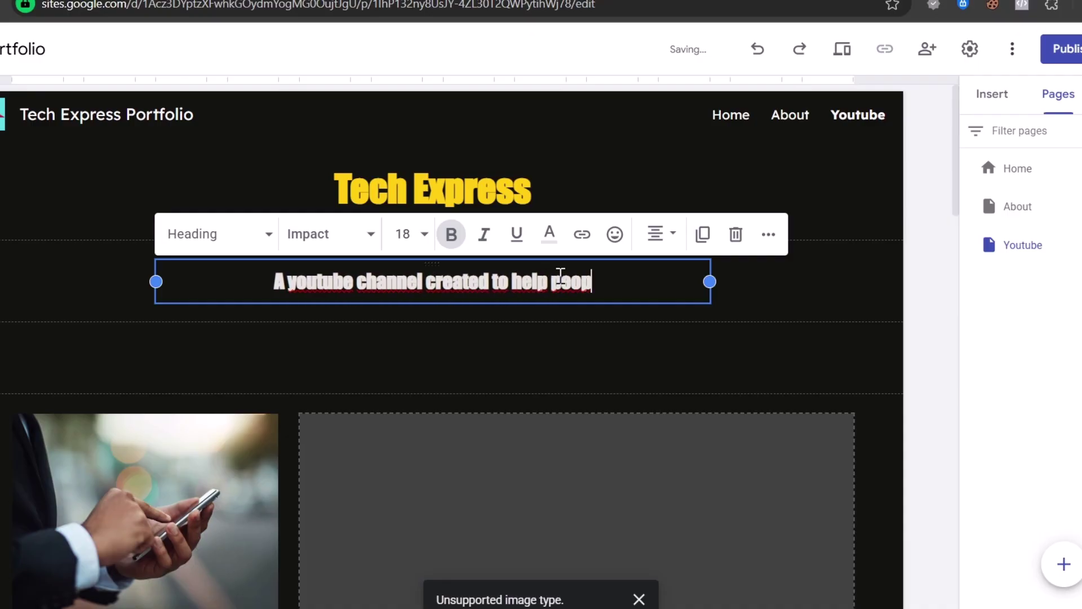
type("le around the world")
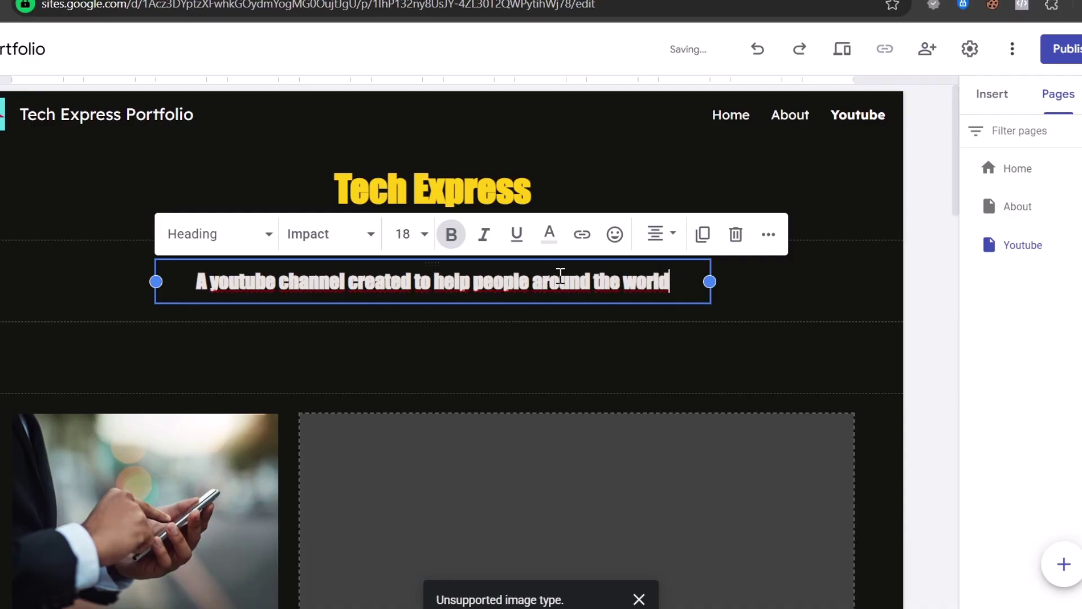
left_click(587, 352)
scroll(602, 364, "down", 4)
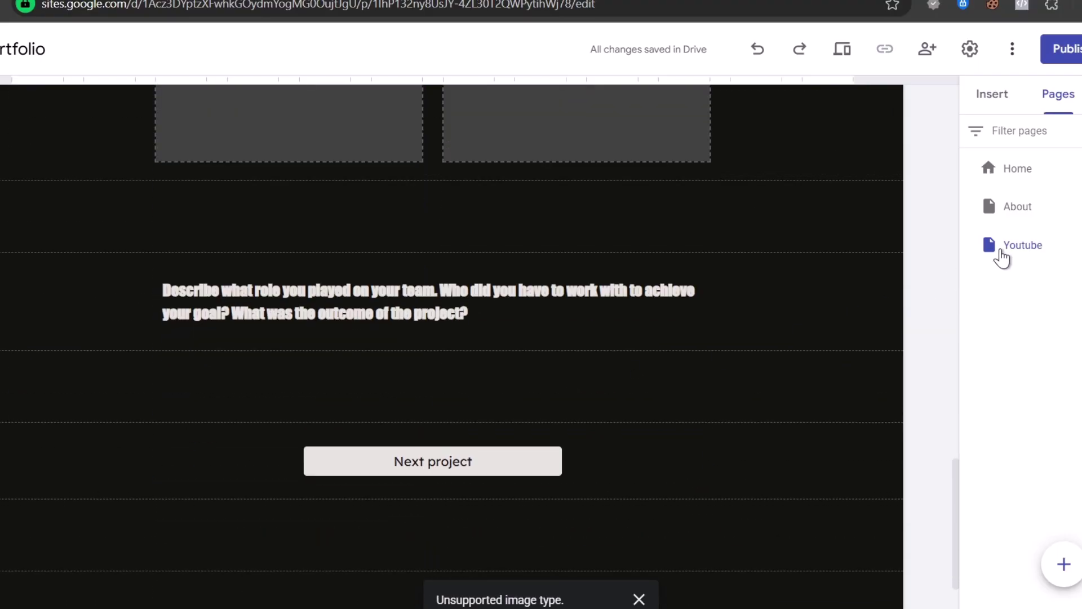
Add a new page named Contact.
left_click(1009, 217)
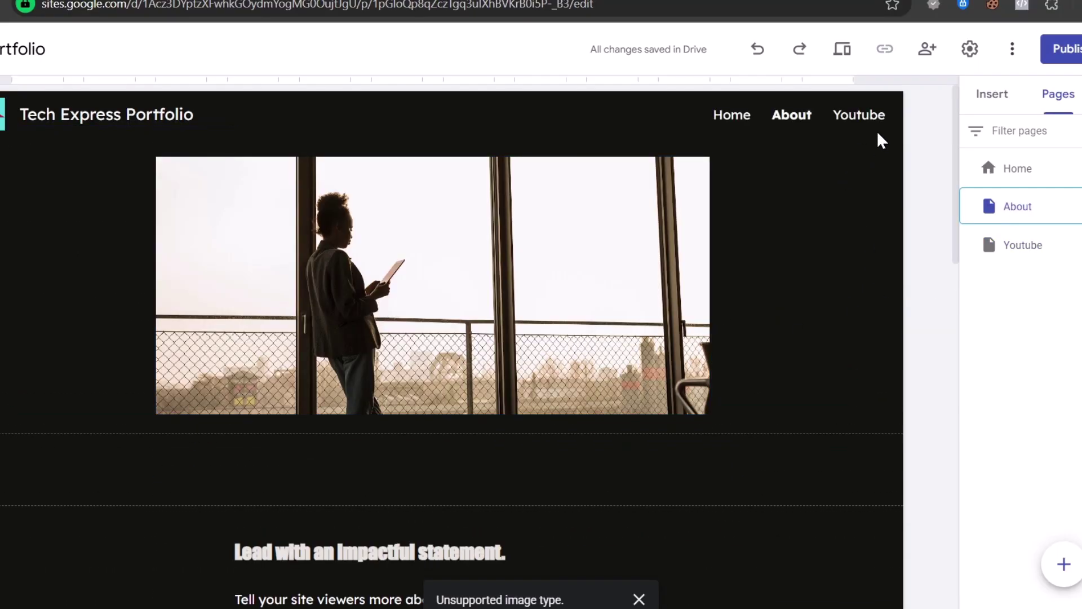
left_click(1065, 565)
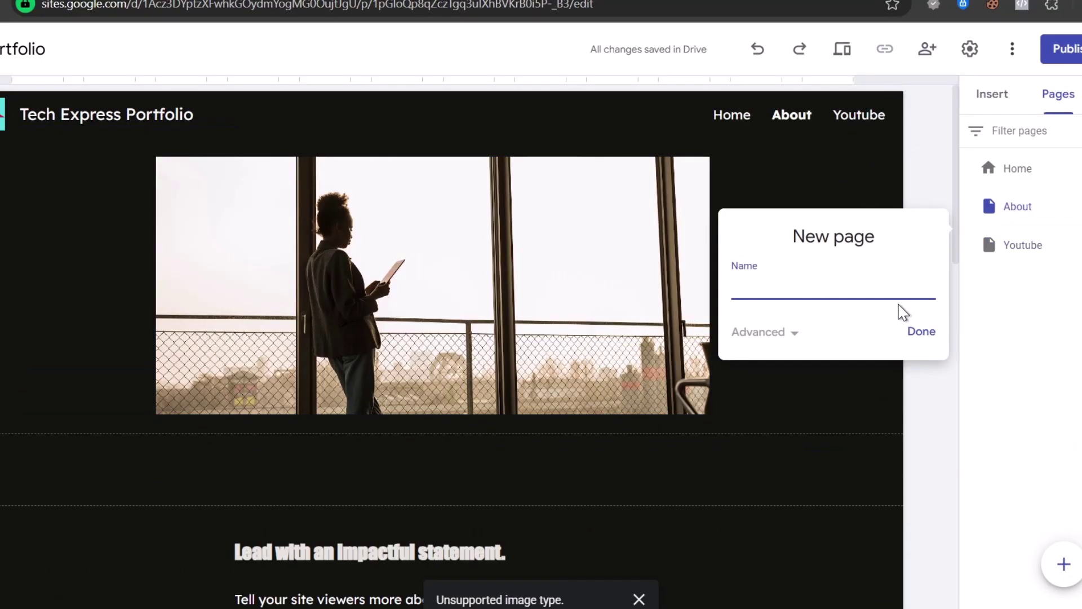
type("tact")
key("Return")
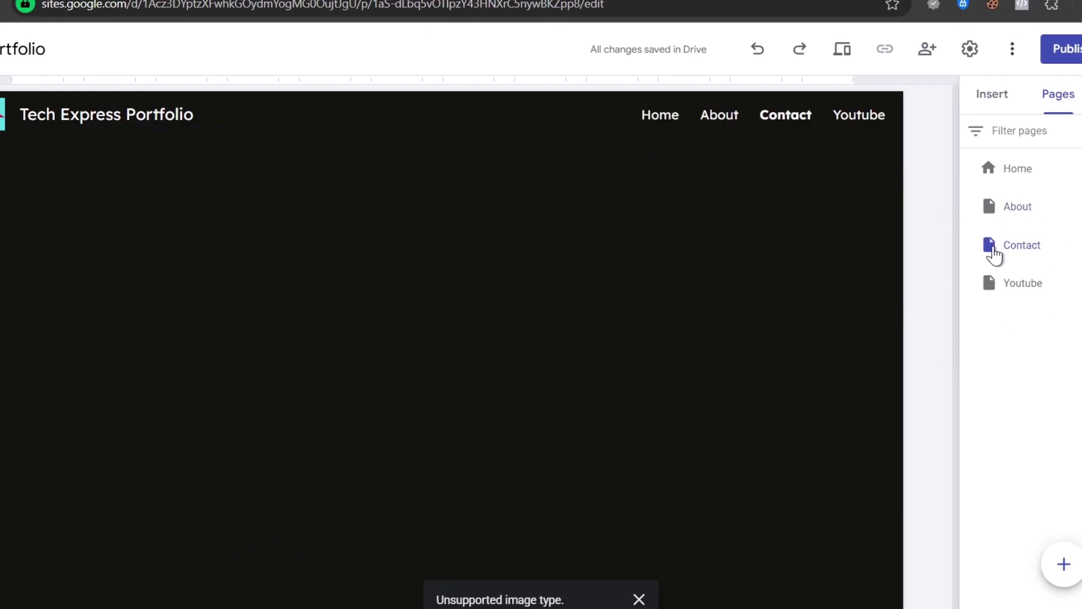
Move Contact after Youtube in the navigation and return to the Home page.
left_click_drag(992, 251, 1003, 320)
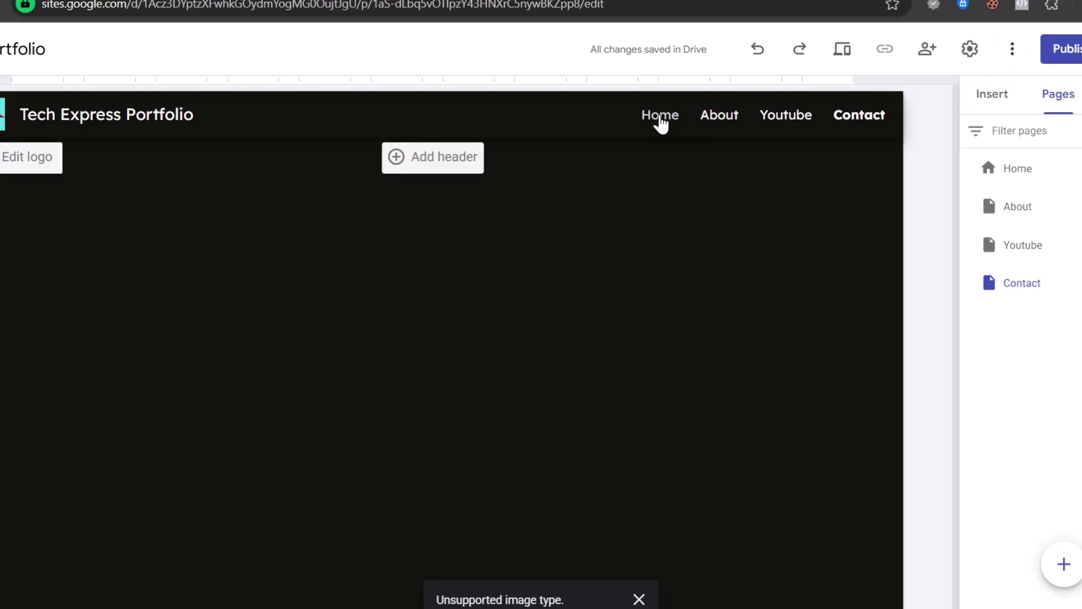
left_click(661, 117)
scroll(726, 272, "down", 15)
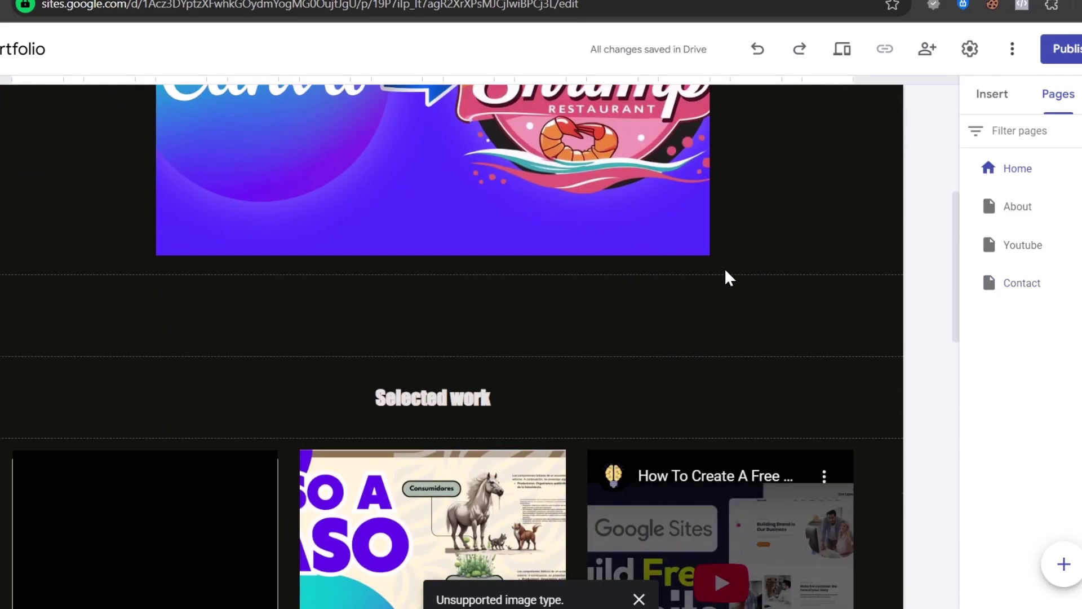
scroll(725, 271, "up", 6)
scroll(726, 270, "up", 10)
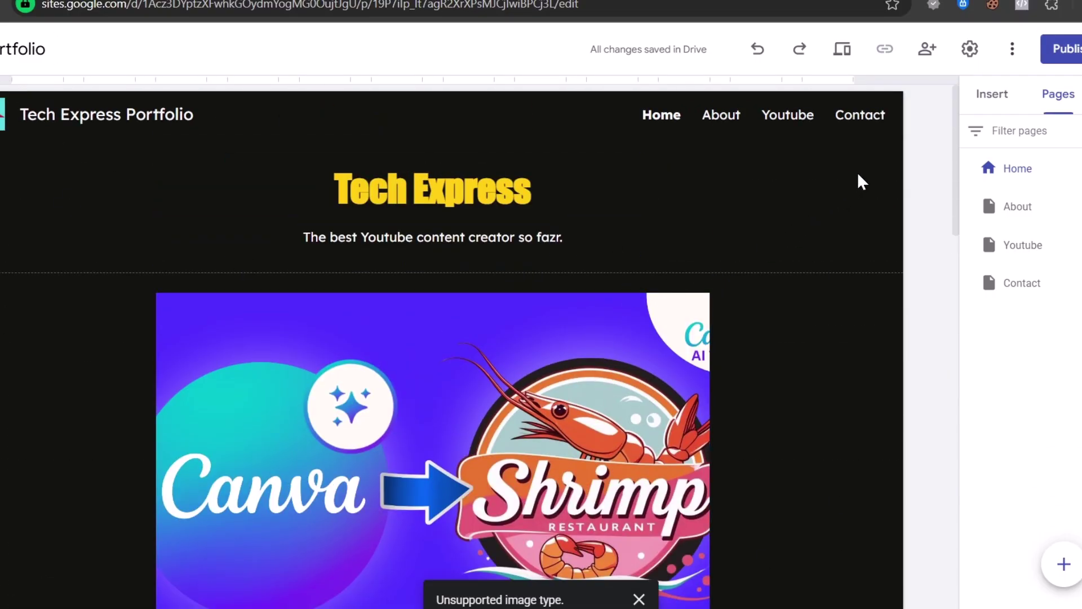
Publish the site at sites.google.com/view/techexpressportfolio and copy the published link.
left_click(1067, 50)
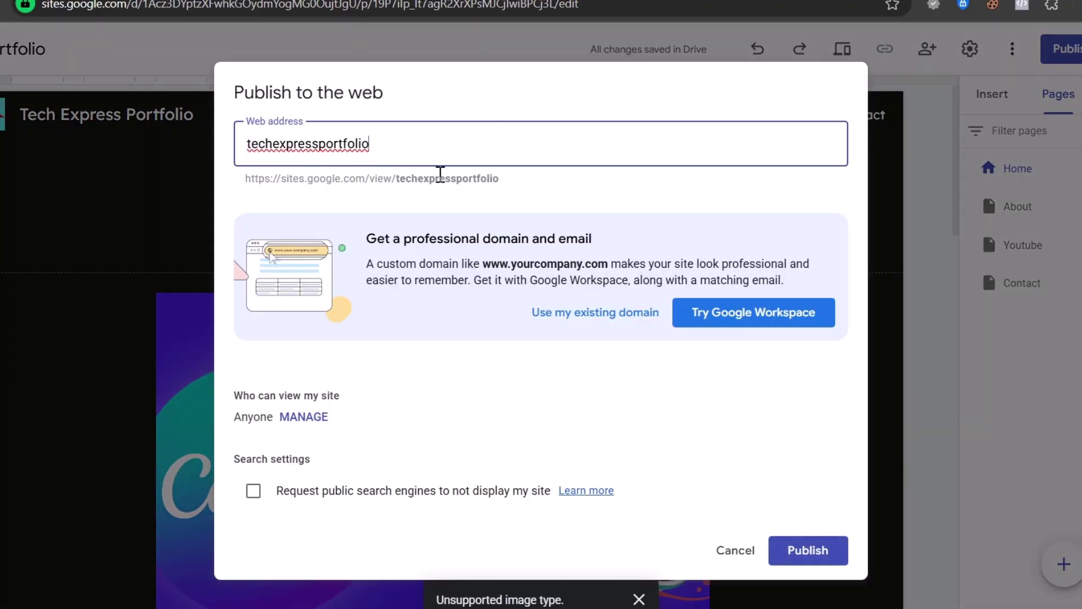
left_click_drag(287, 179, 482, 184)
left_click(526, 192)
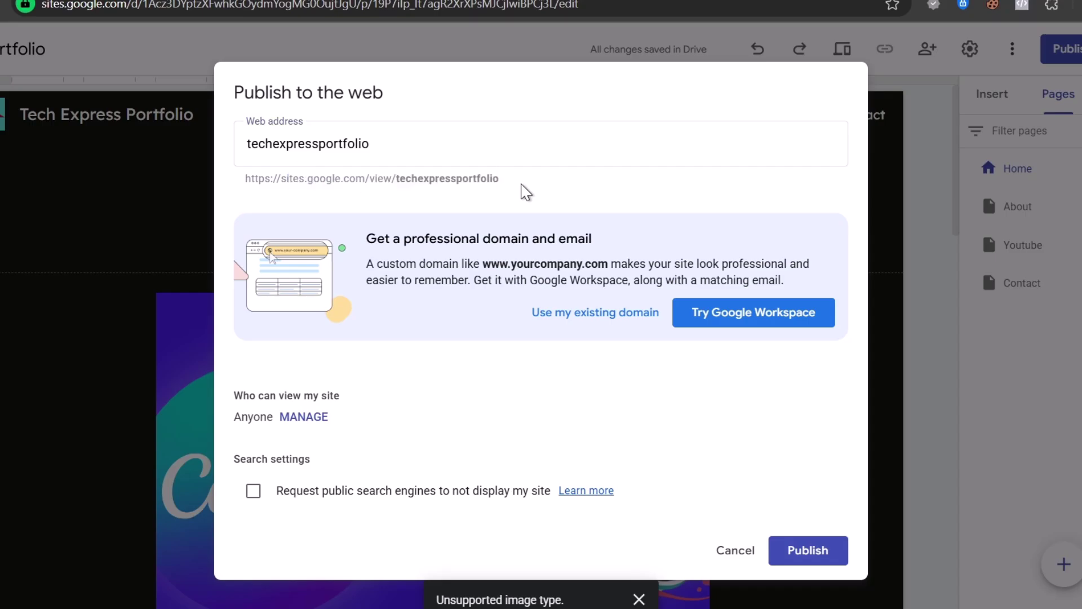
left_click_drag(494, 238, 628, 252)
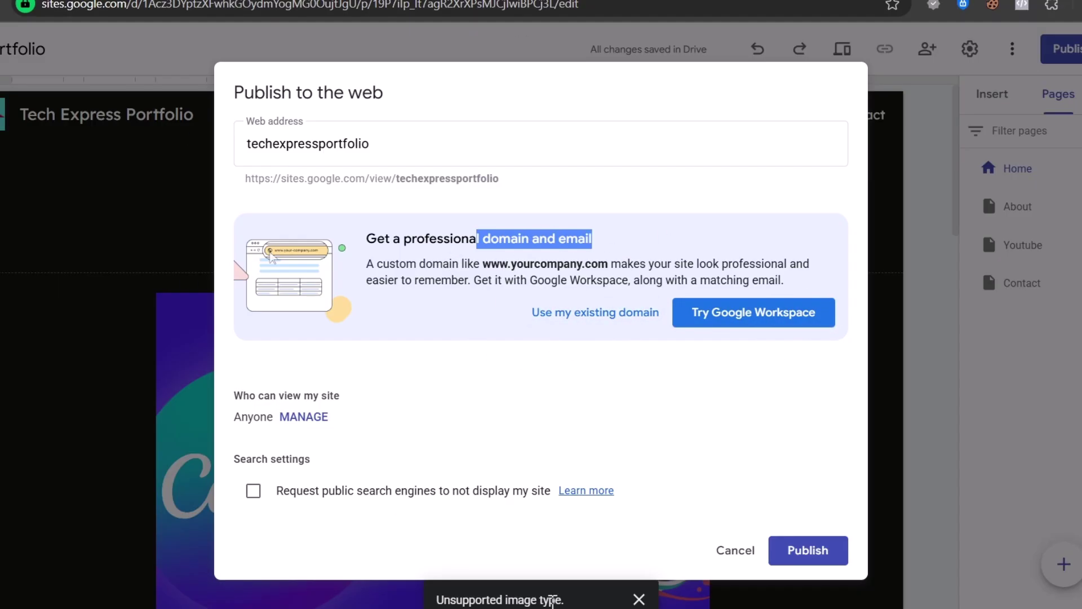
left_click(800, 550)
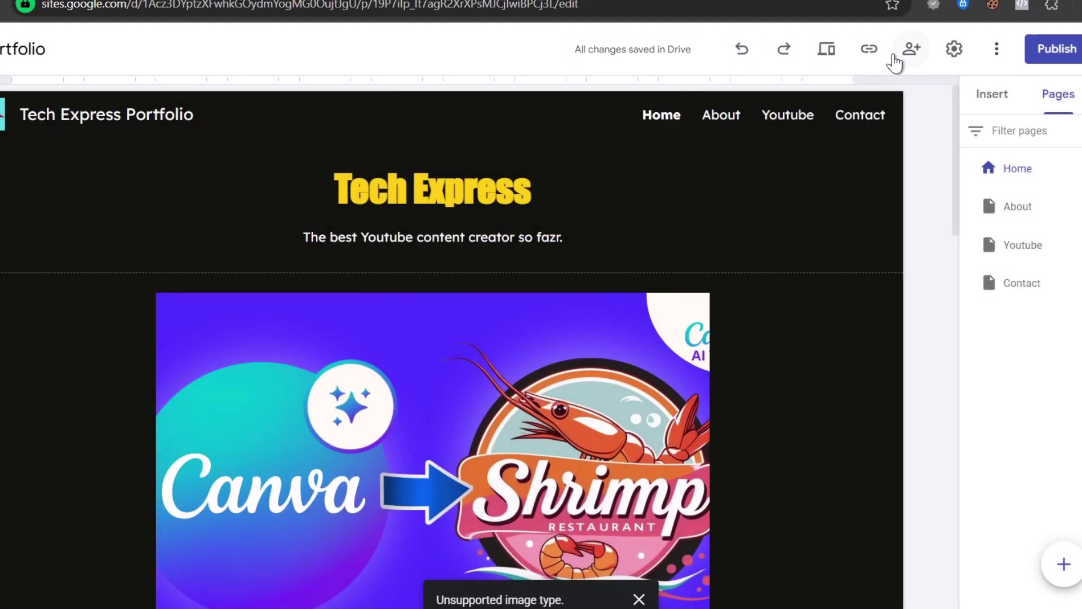
left_click(870, 56)
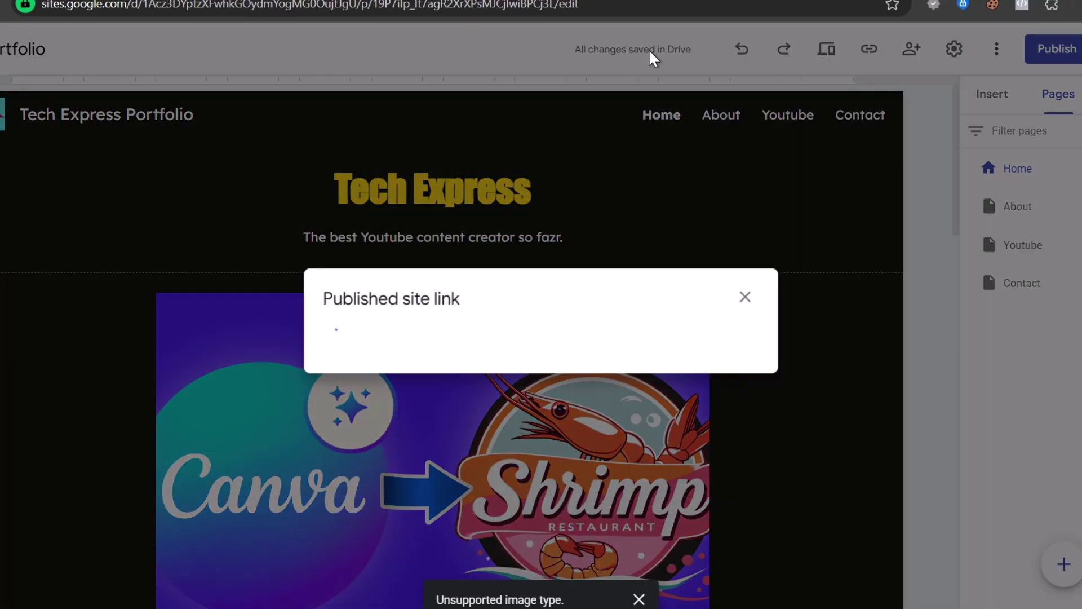
left_click(722, 333)
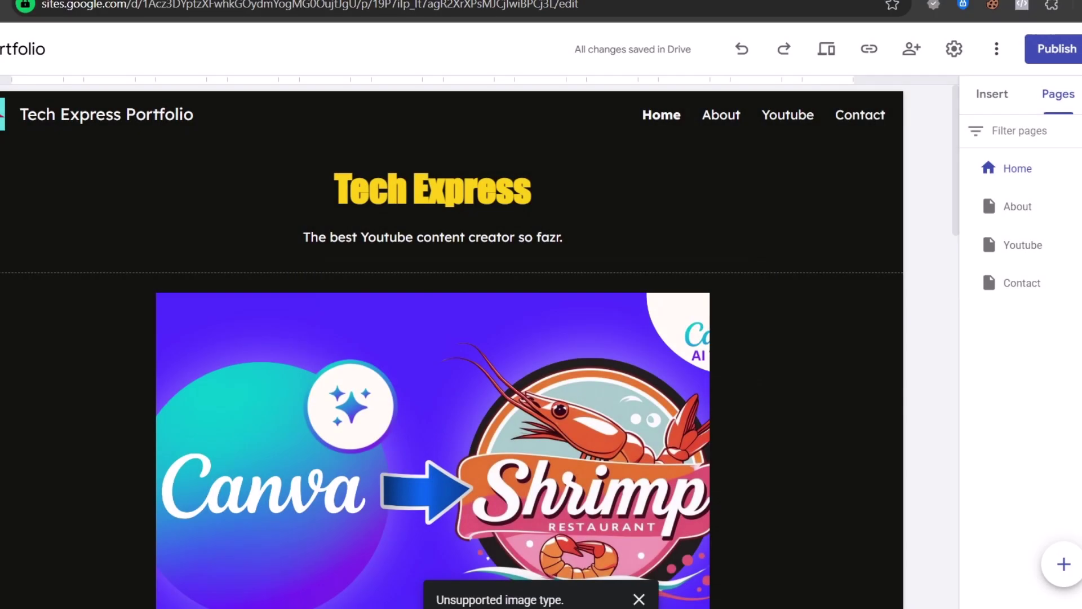
Load the copied link in a new tab, reloading past the 404, and scroll the live site.
key("ctrl+t")
key("ctrl+v")
key("Return")
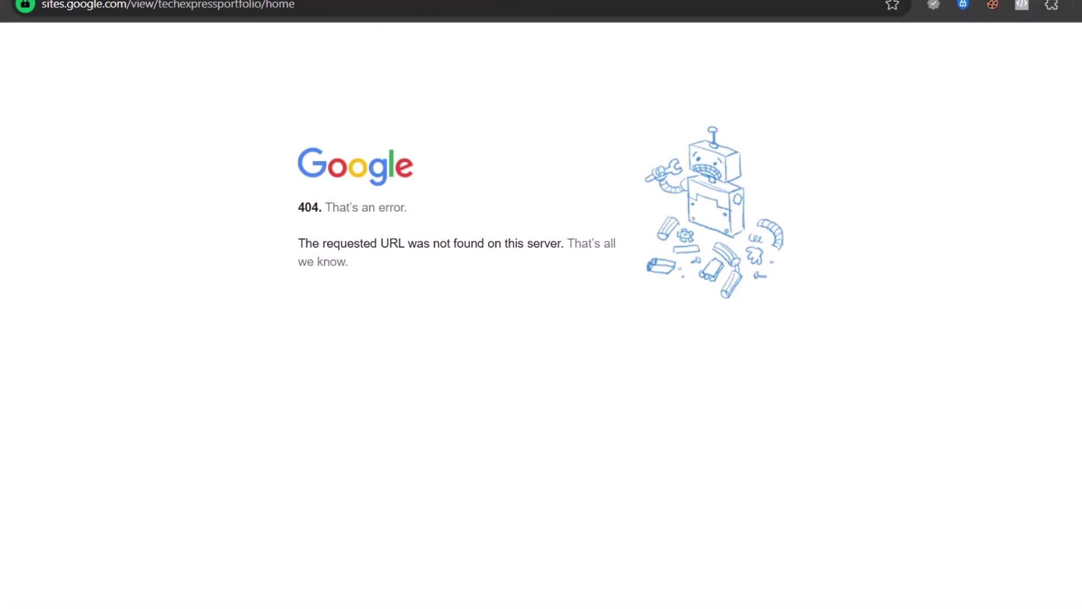
key("F5")
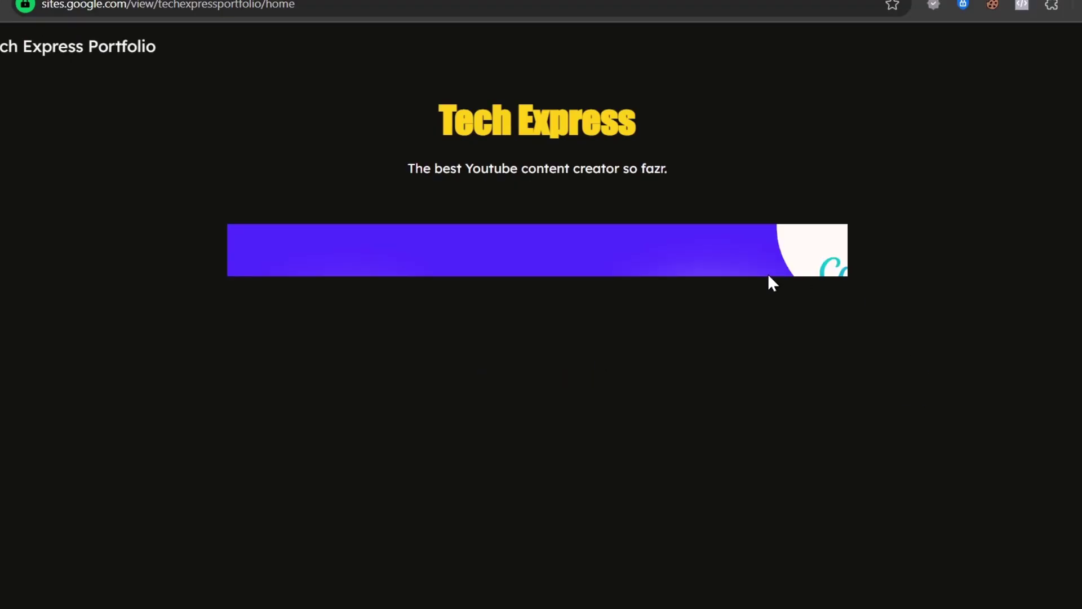
scroll(767, 273, "down", 10)
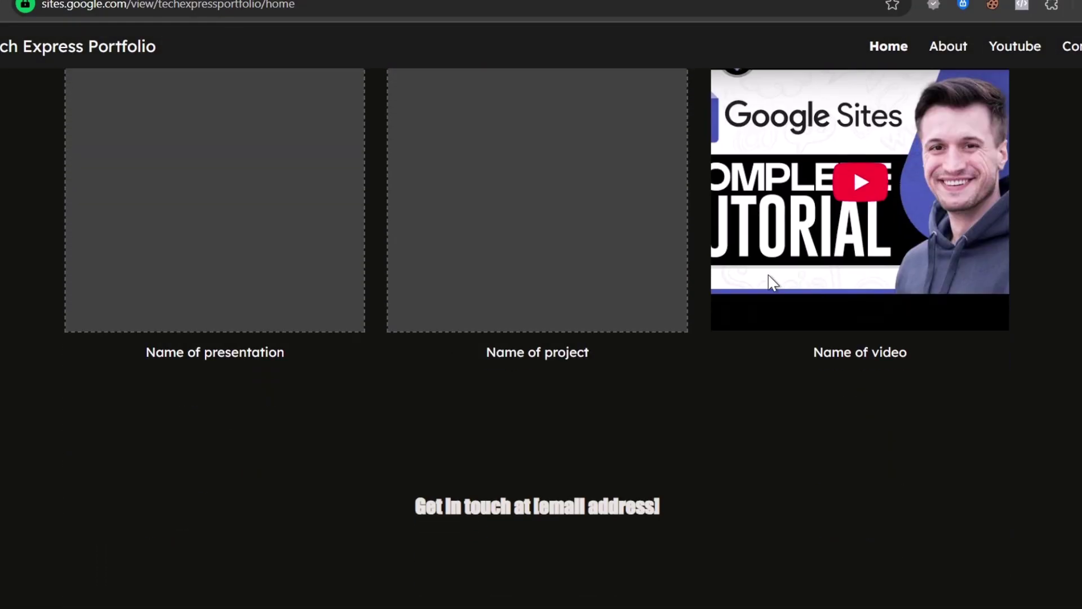
scroll(767, 273, "up", 8)
scroll(767, 273, "down", 10)
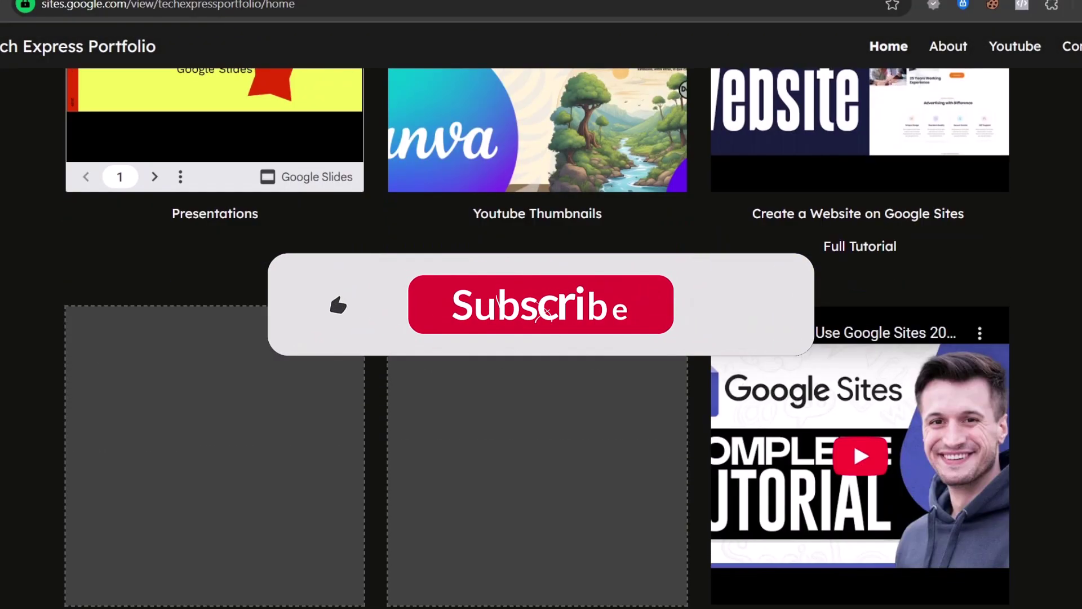
scroll(875, 332, "up", 10)
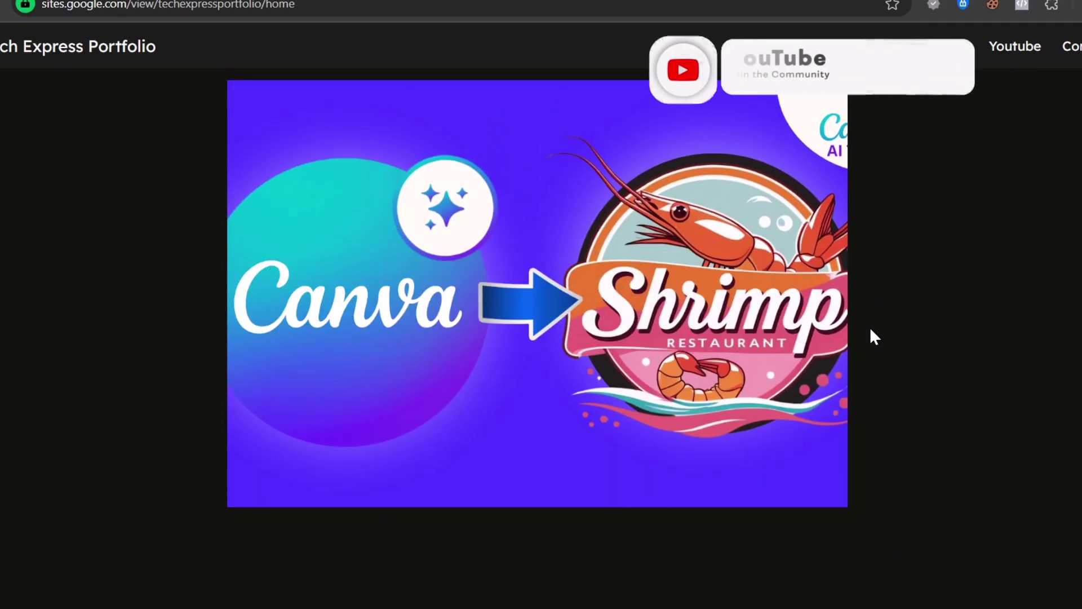
scroll(723, 296, "up", 1)
scroll(723, 296, "up", 1)
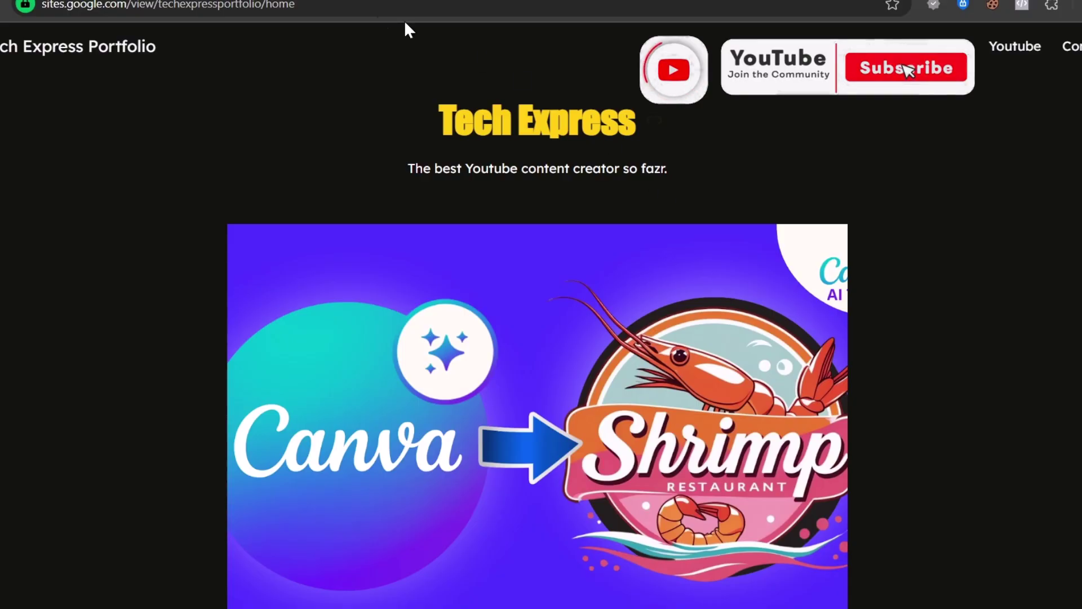